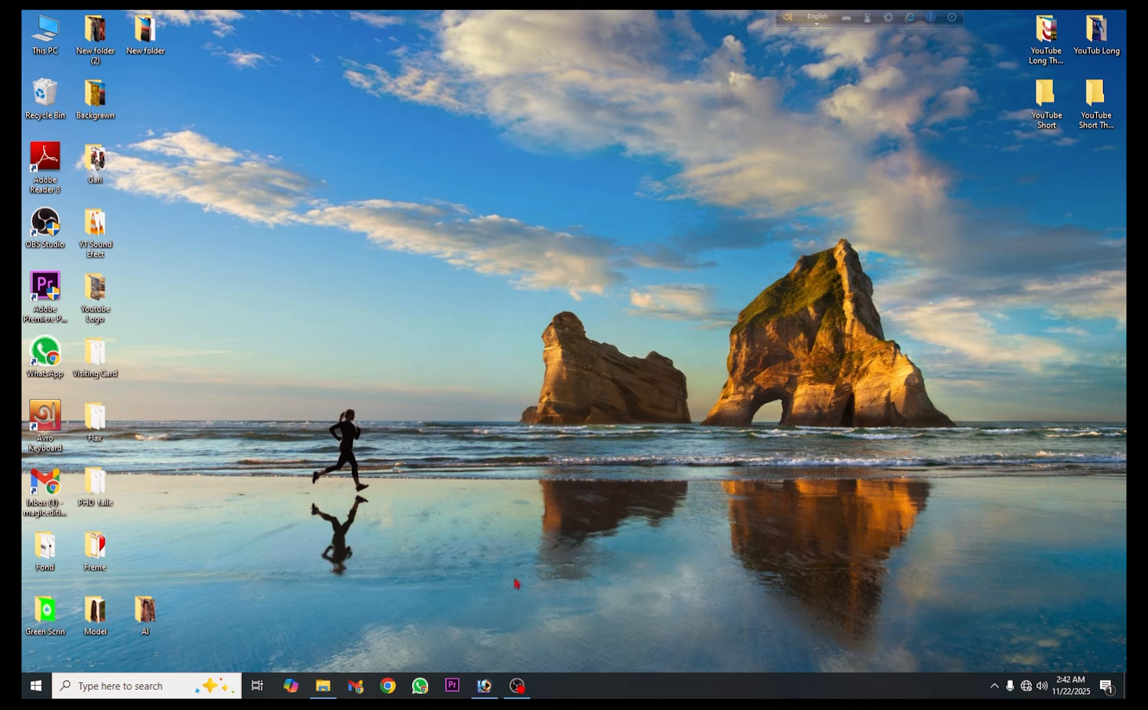
# Step: Switch to Adobe Photoshop and create a new white 1280 x 720 pixel RGB document at 72 pixels/inch
pyautogui.click(484, 688)
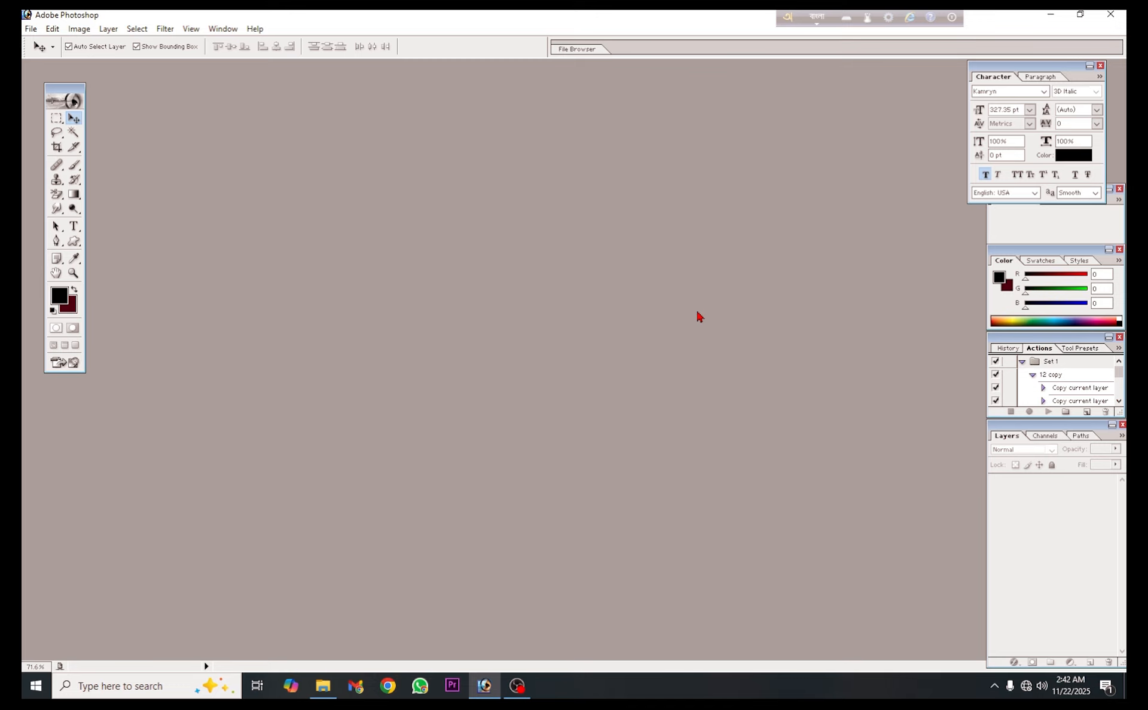
pyautogui.hotkey('ctrl', 'n')
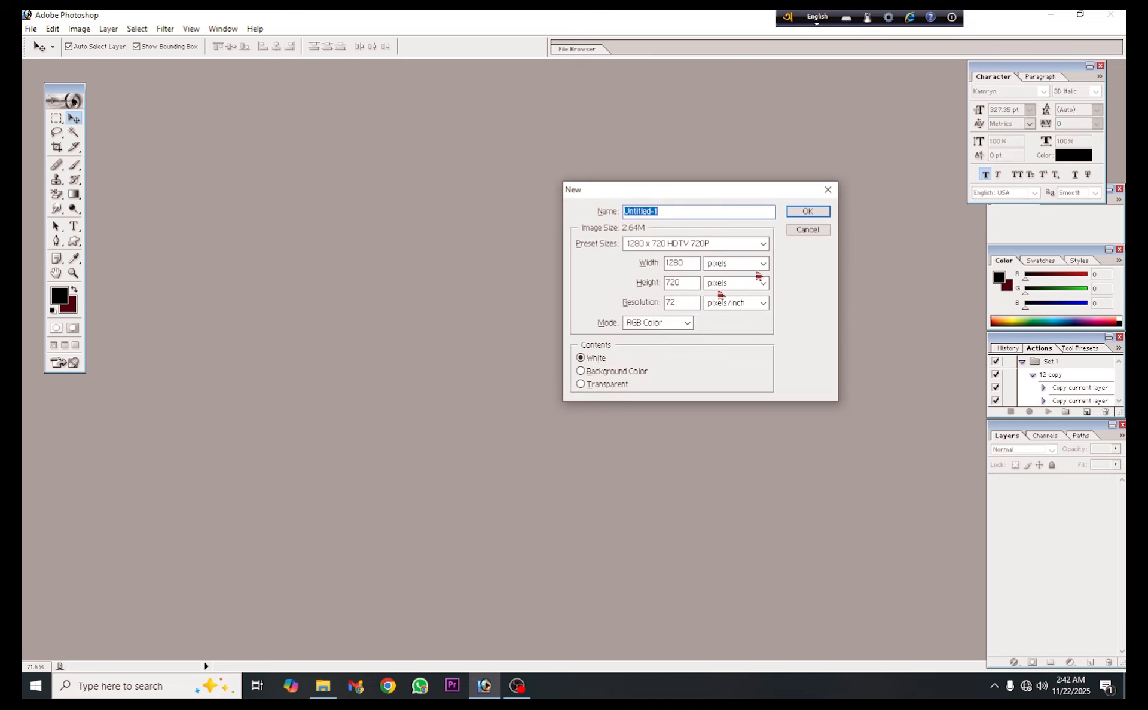
pyautogui.click(806, 212)
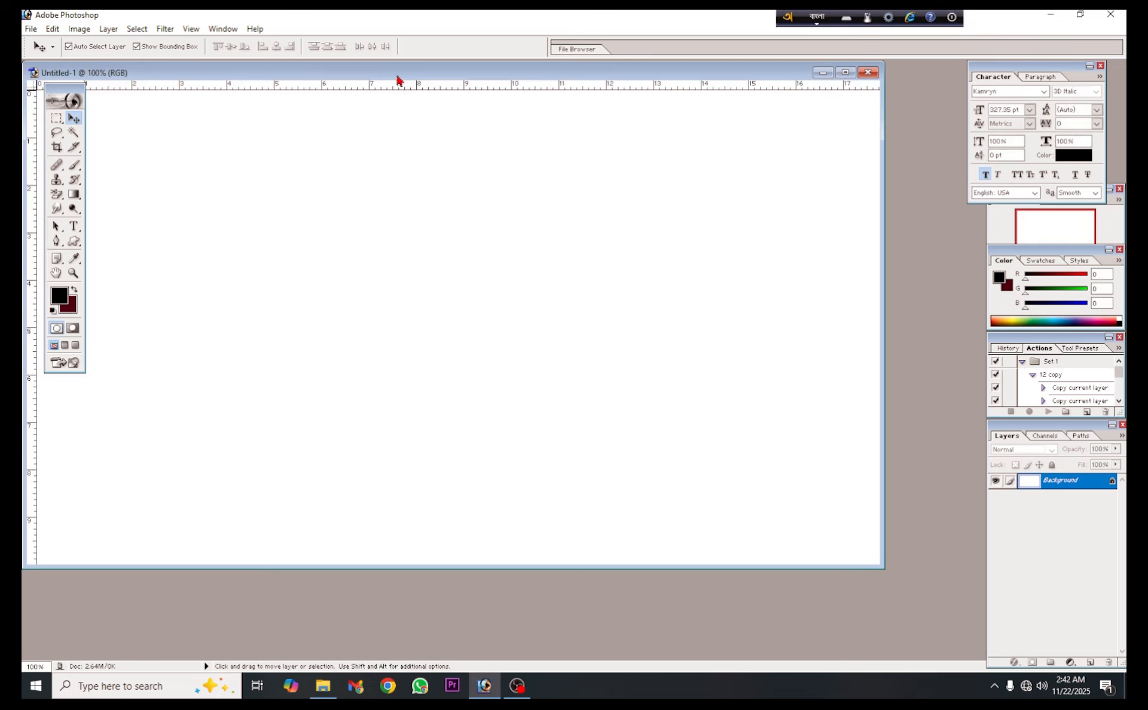
pyautogui.moveTo(399, 73); pyautogui.dragTo(490, 103)
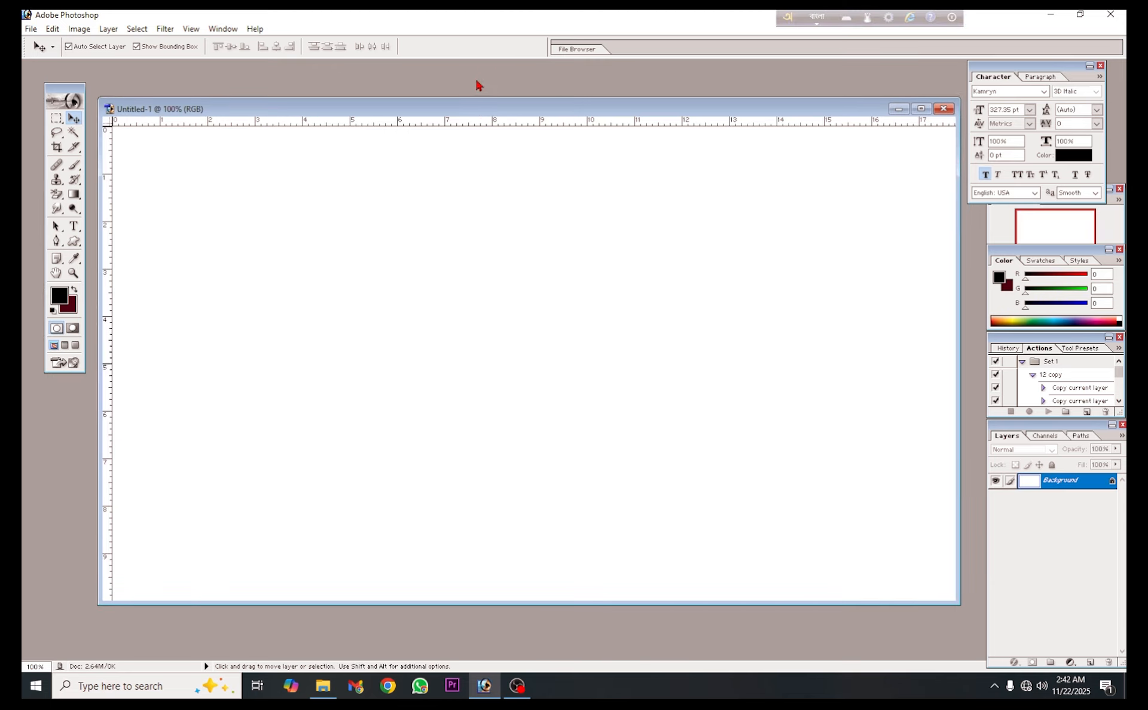
# Step: Open the images ggrg and jjhhjkk from the New folder directory together
pyautogui.hotkey('ctrl', 'o')
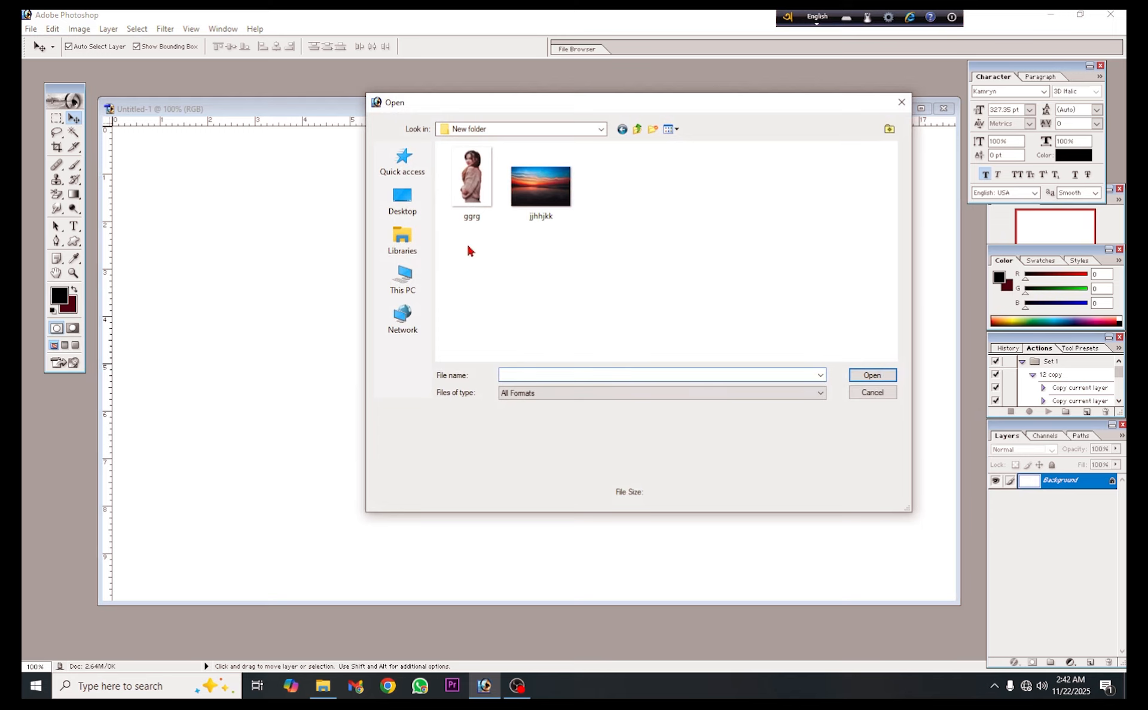
pyautogui.moveTo(469, 251); pyautogui.dragTo(608, 152)
pyautogui.click(872, 375)
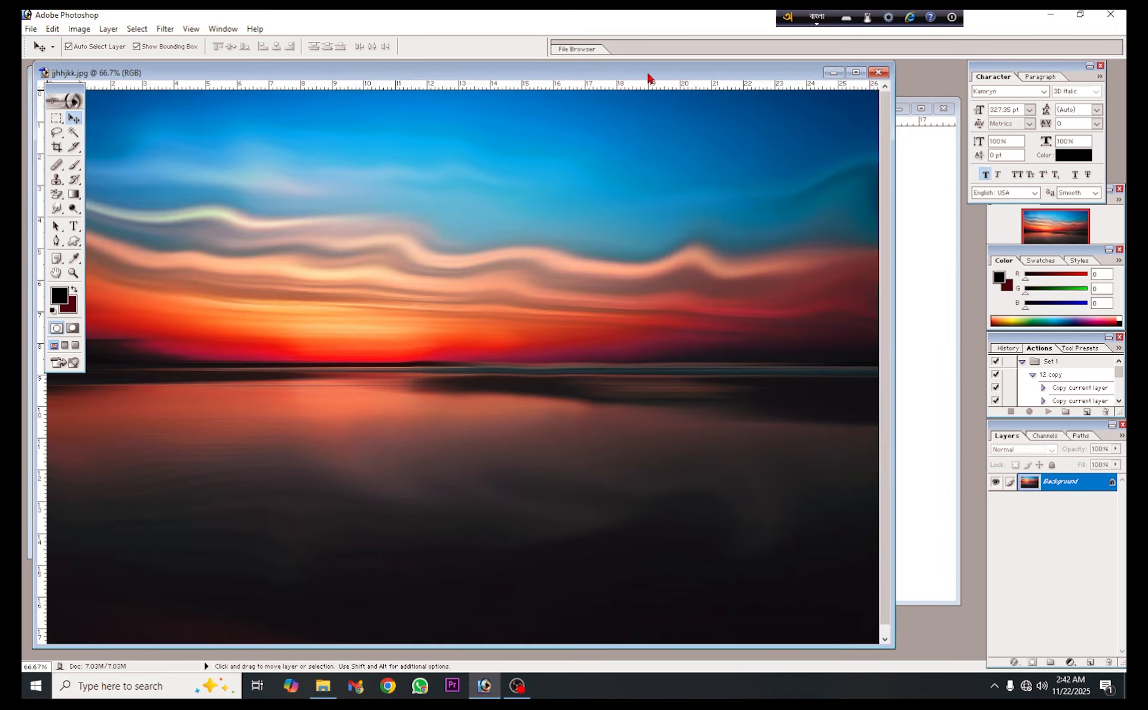
# Step: Copy the jjhhjkk sunset picture into the new document so it covers the whole canvas as a background
pyautogui.moveTo(650, 77); pyautogui.dragTo(280, 130)
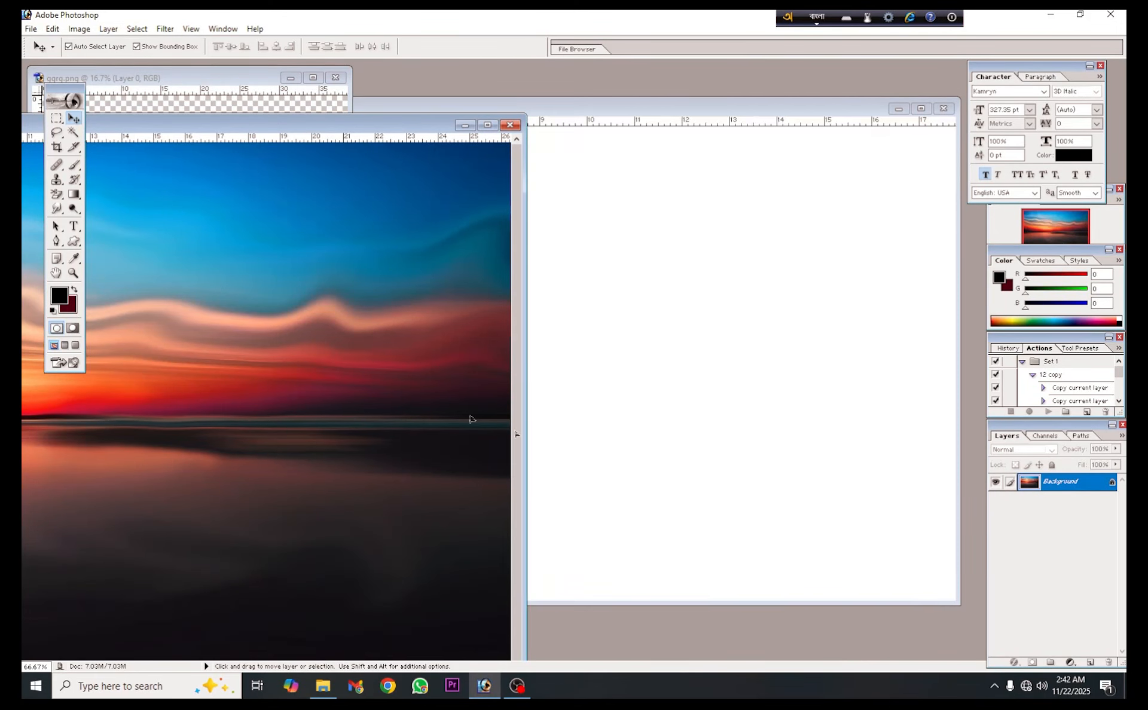
pyautogui.moveTo(470, 419); pyautogui.dragTo(661, 314)
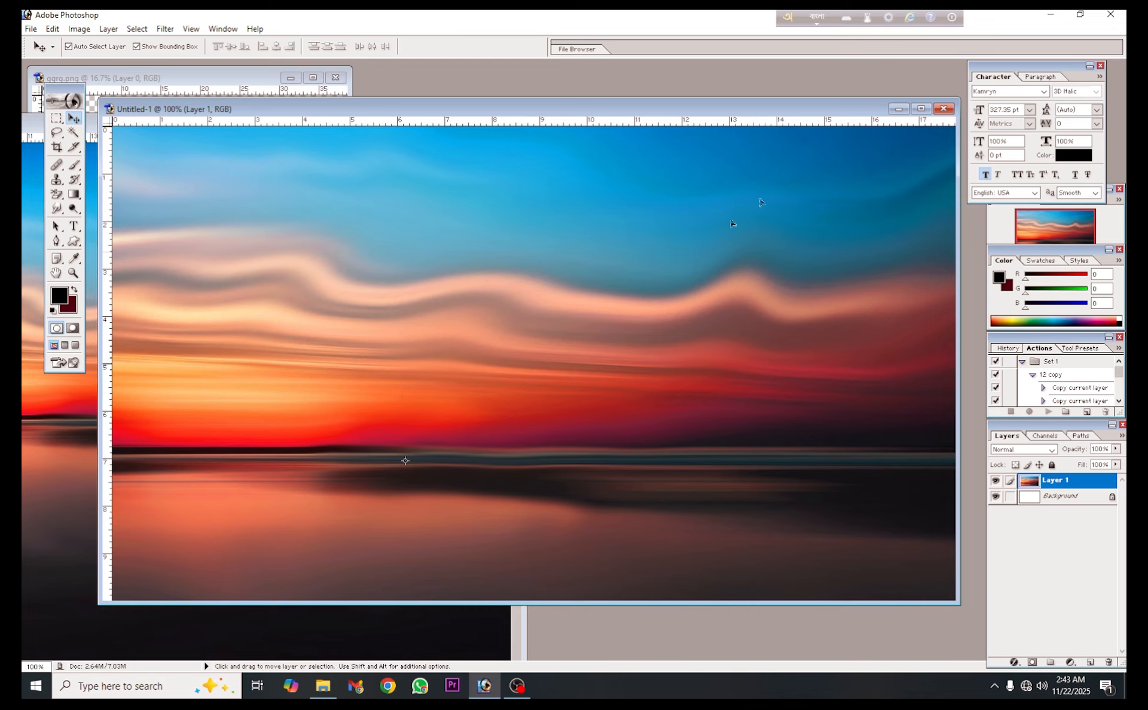
pyautogui.click(921, 109)
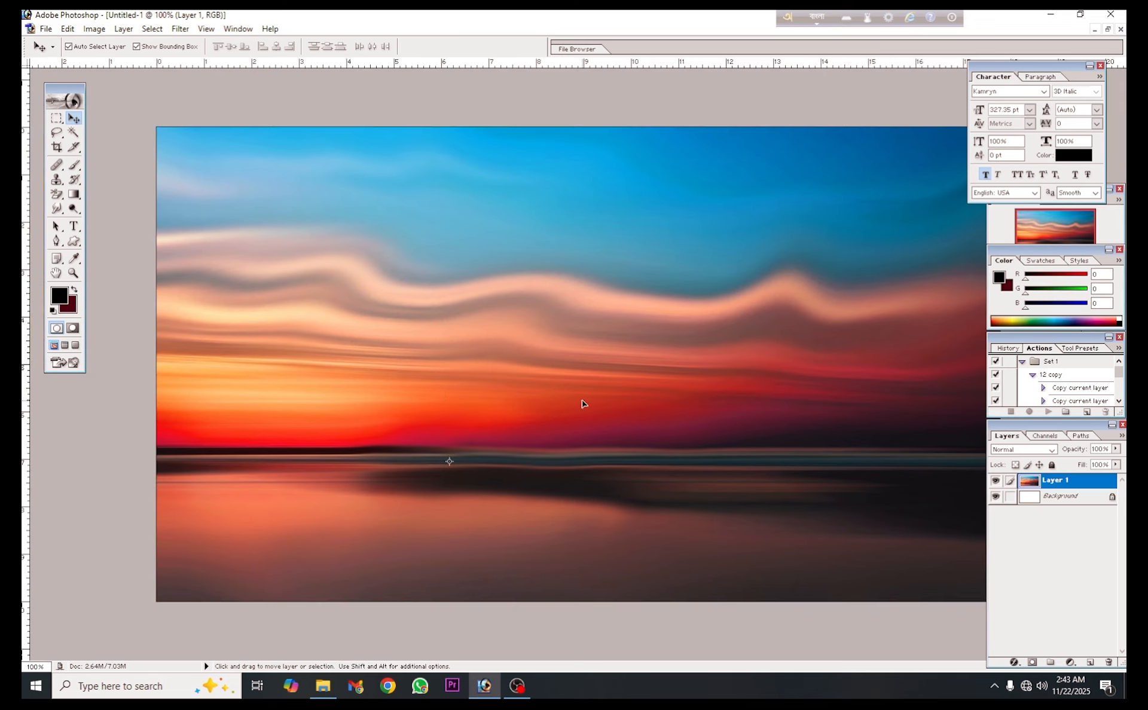
pyautogui.scroll(-5, 576, 408)
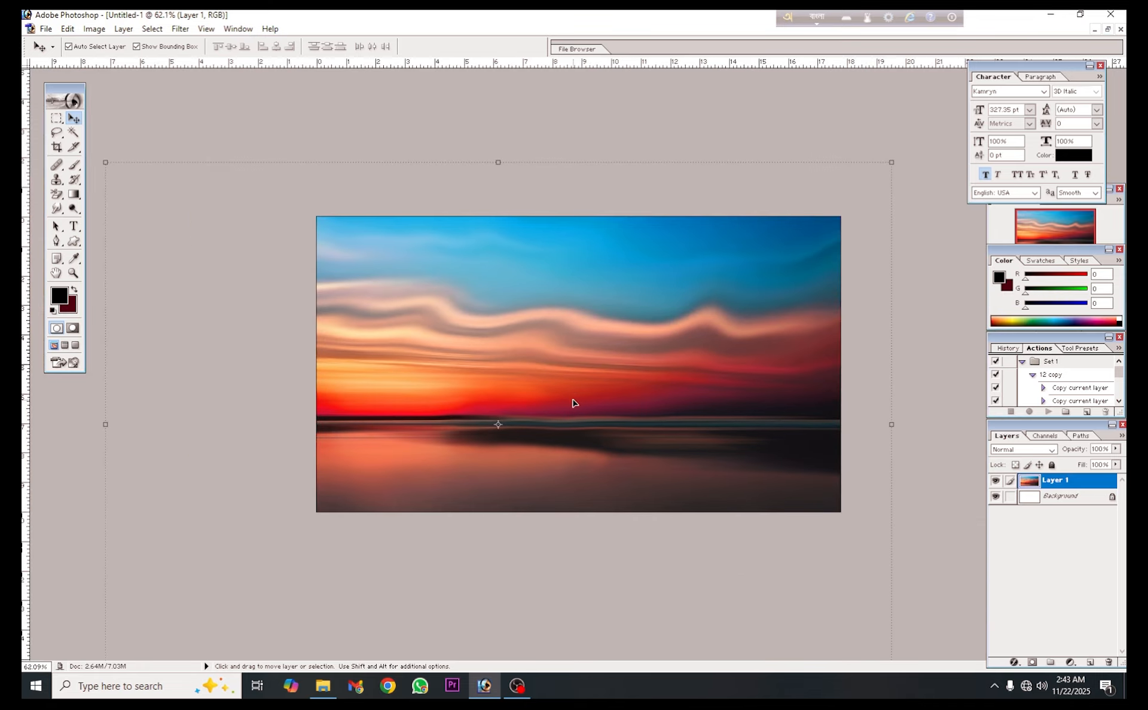
pyautogui.scroll(6, 574, 404)
pyautogui.scroll(-3, 574, 404)
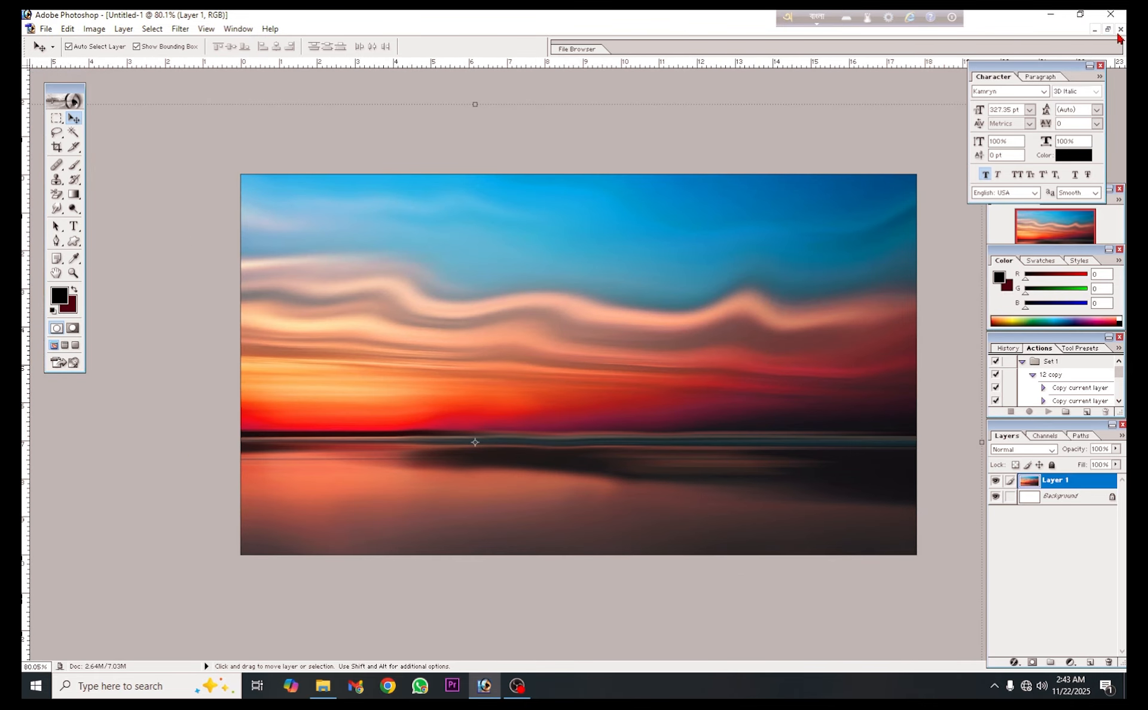
# Step: Copy the woman cutout from ggrg.png into the new document above the sunset, and close the source images
pyautogui.click(1107, 28)
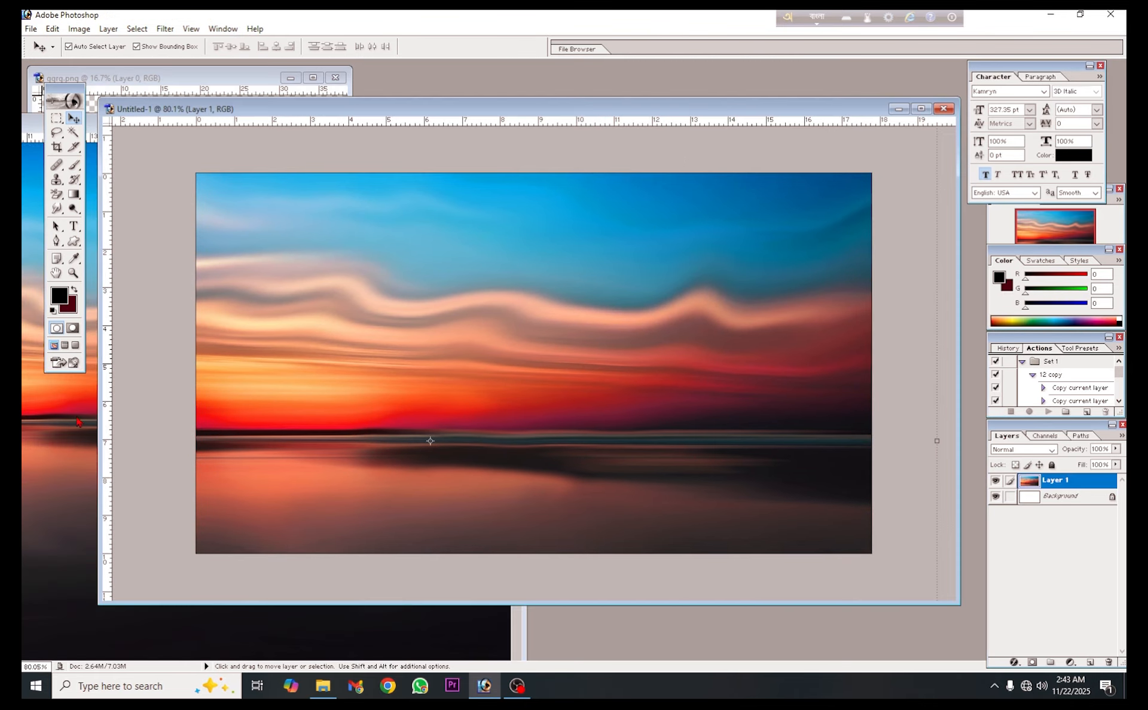
pyautogui.click(78, 422)
pyautogui.click(239, 78)
pyautogui.moveTo(196, 296); pyautogui.dragTo(548, 364)
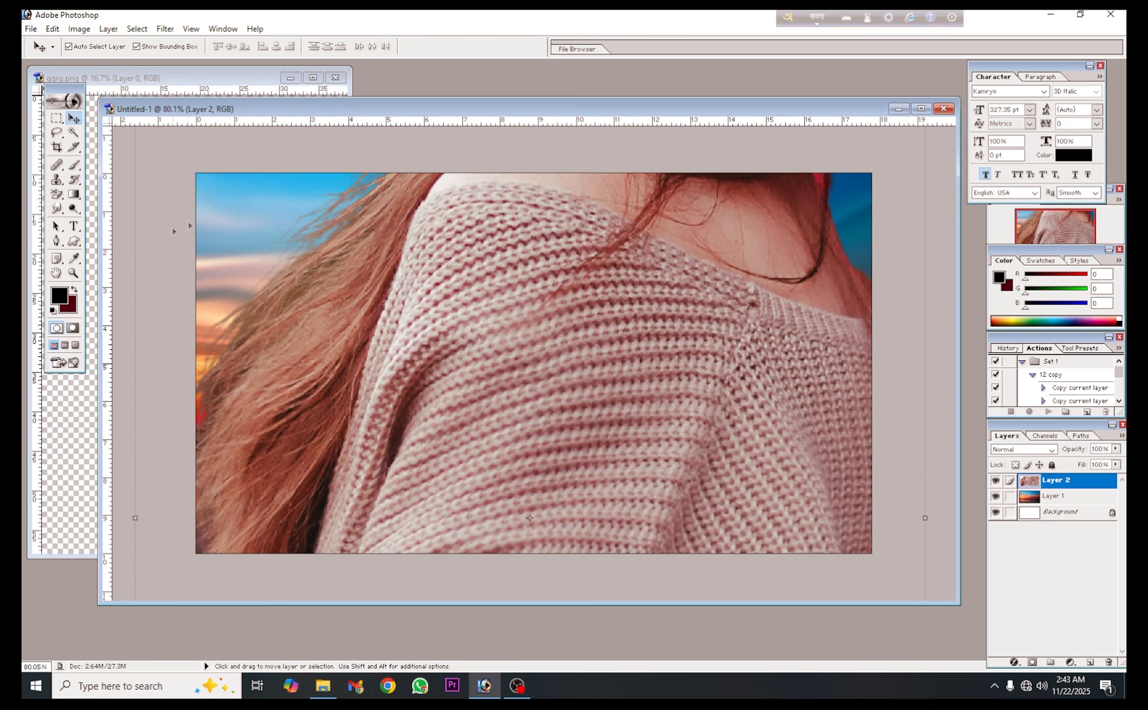
pyautogui.click(175, 90)
pyautogui.click(335, 77)
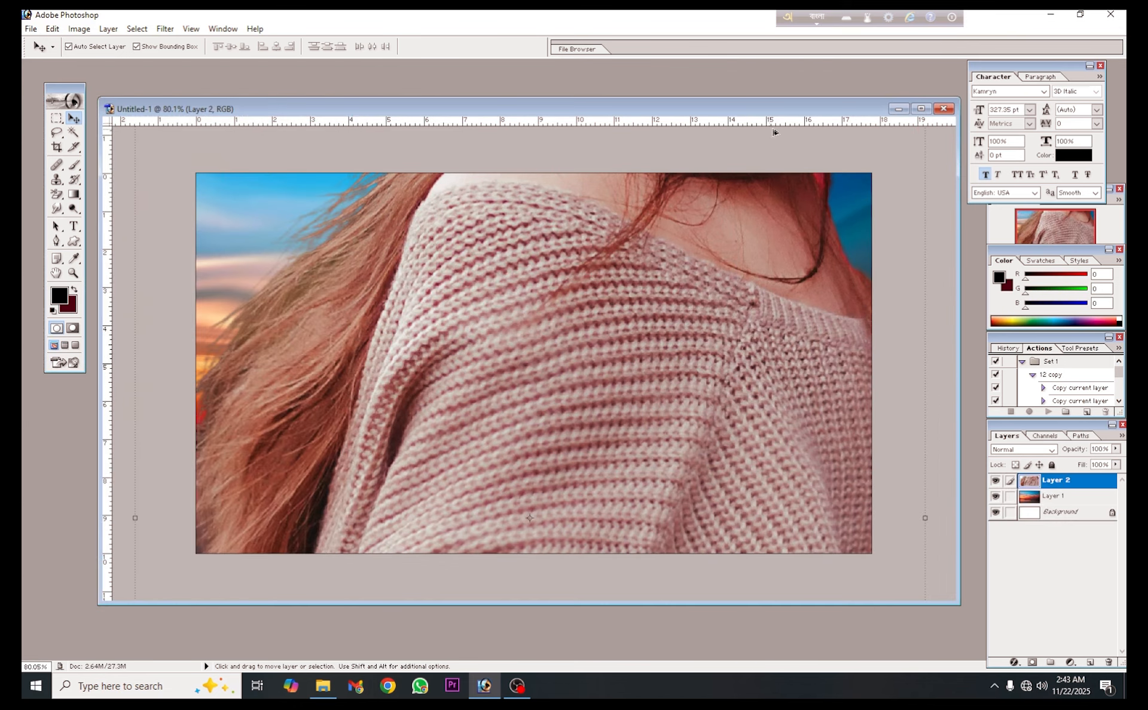
# Step: Scale the oversized woman layer down proportionally to 66.2% from its upper-left corner
pyautogui.click(920, 108)
pyautogui.hotkey('ctrl', '-')
pyautogui.hotkey('ctrl', '-')
pyautogui.hotkey('ctrl', '-')
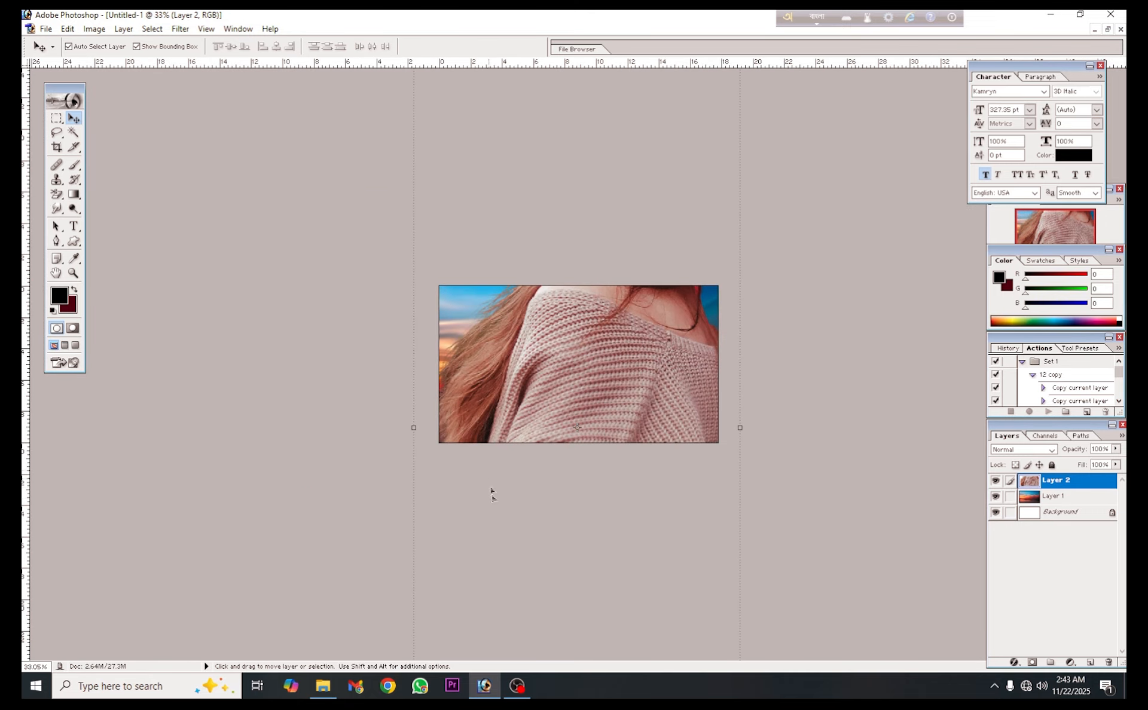
pyautogui.hotkey('ctrl', '-')
pyautogui.press('shift')
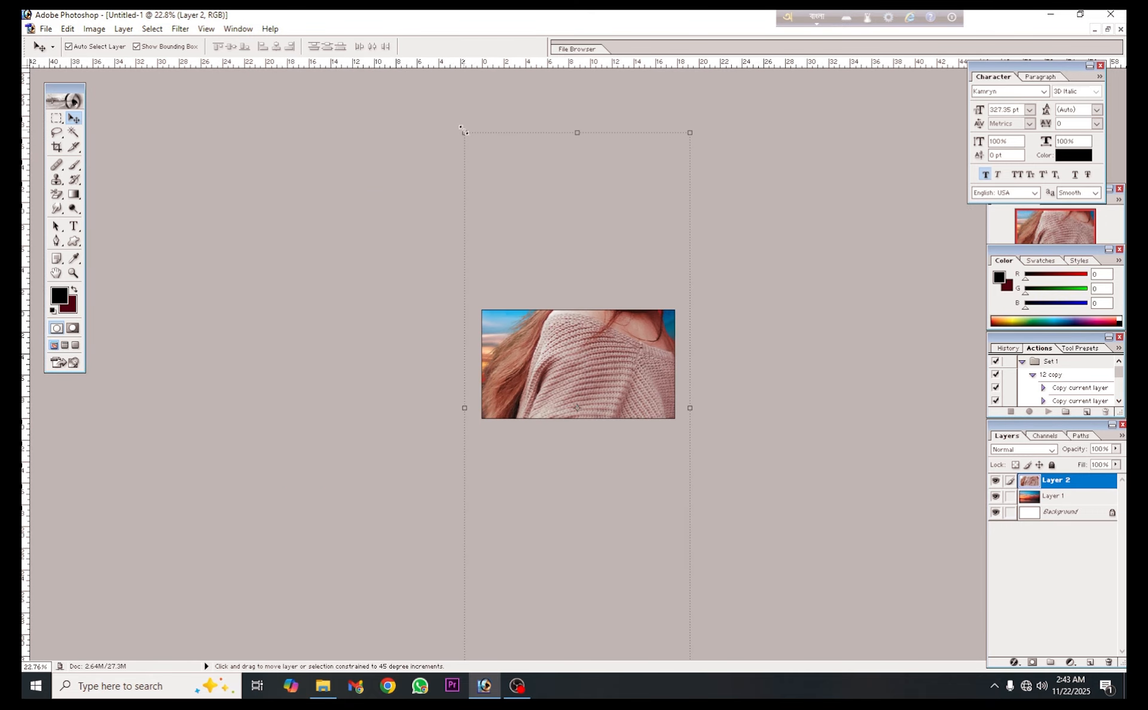
pyautogui.moveTo(462, 128); pyautogui.dragTo(541, 319)
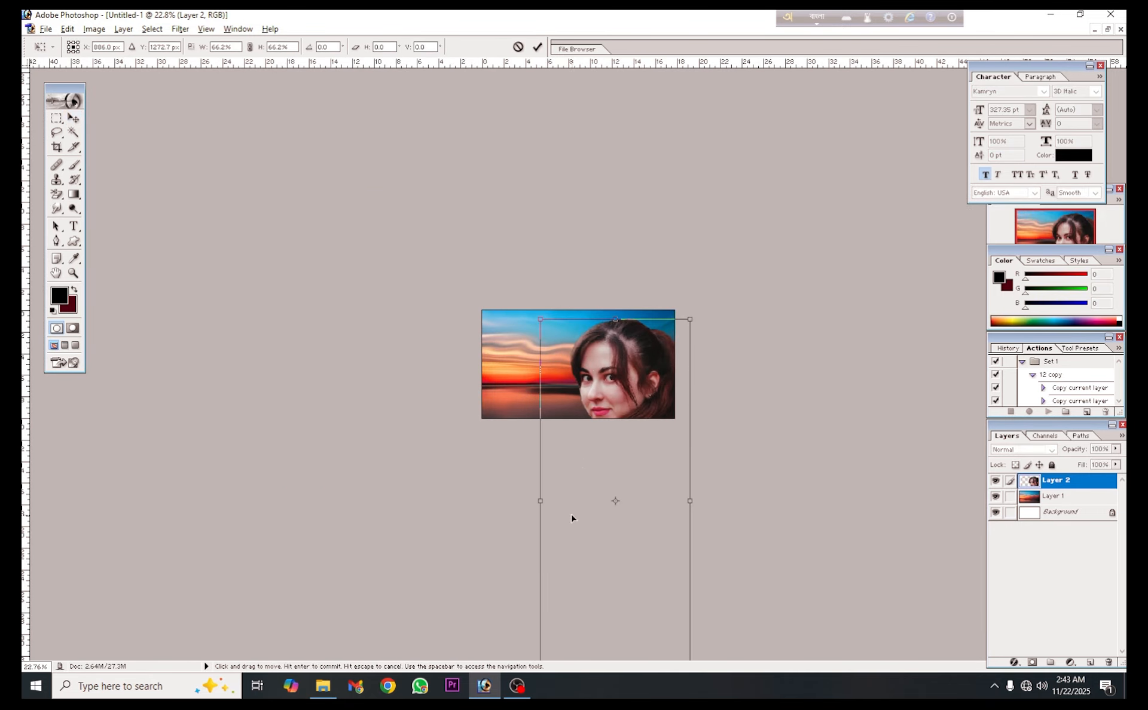
pyautogui.click(537, 46)
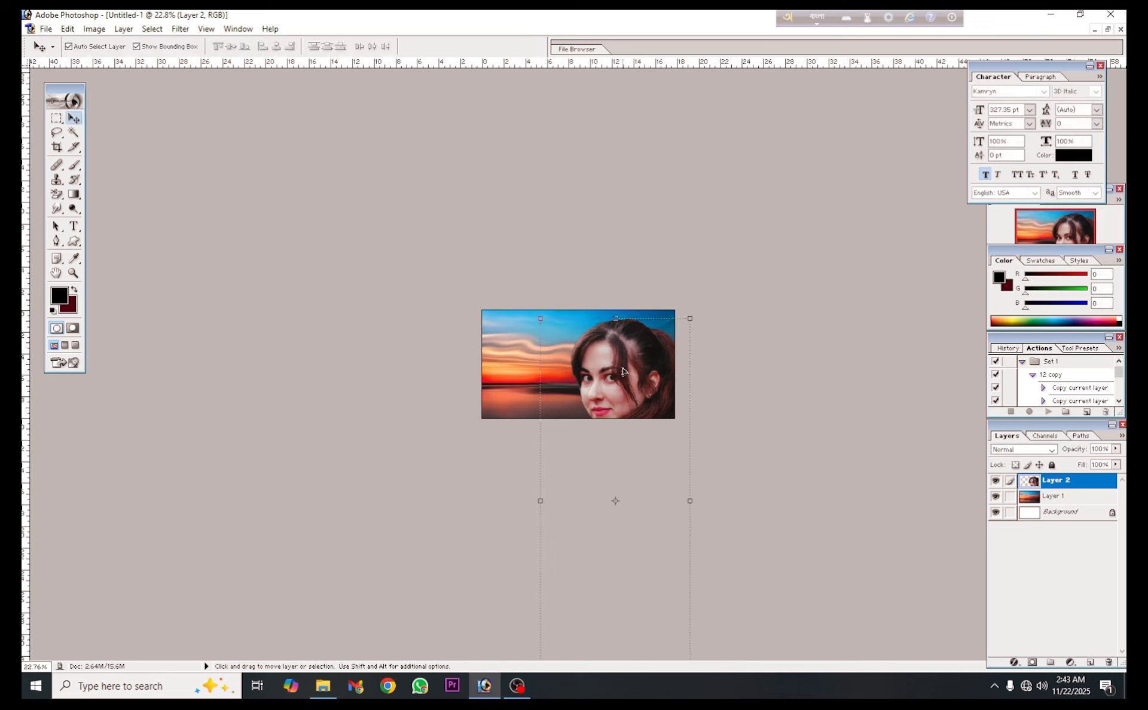
# Step: Move the woman layer up across the canvas and scale it proportionally to 24.6% about its center
pyautogui.moveTo(623, 372); pyautogui.dragTo(577, 223)
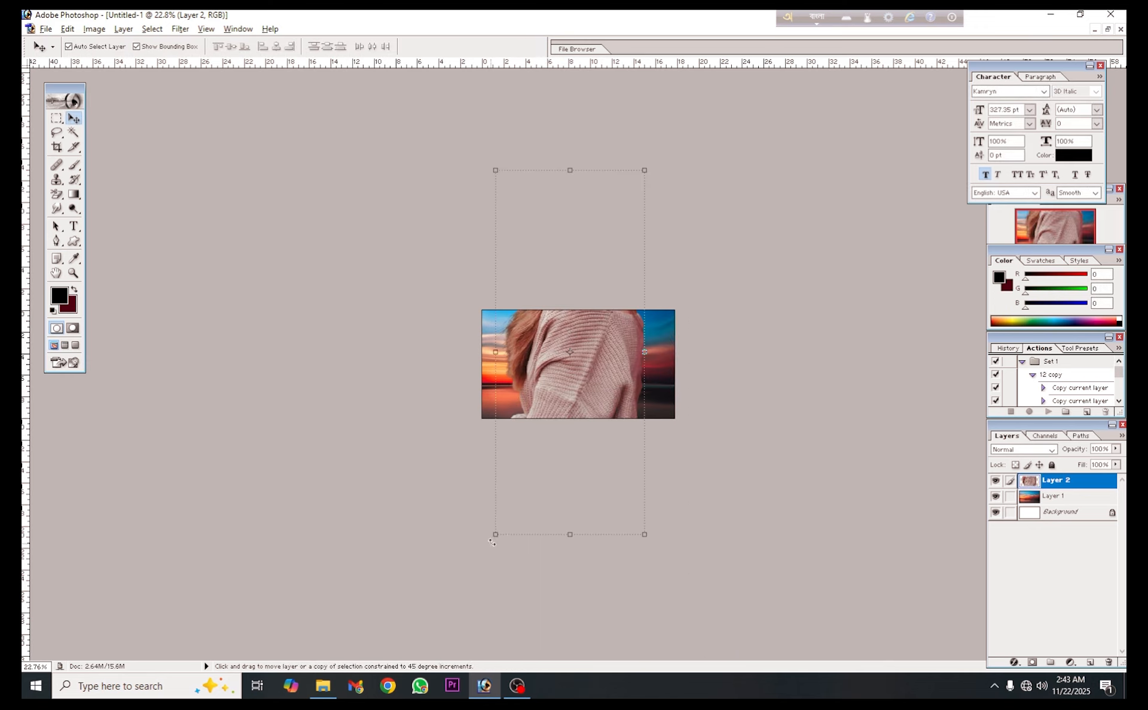
pyautogui.moveTo(491, 542); pyautogui.dragTo(551, 397)
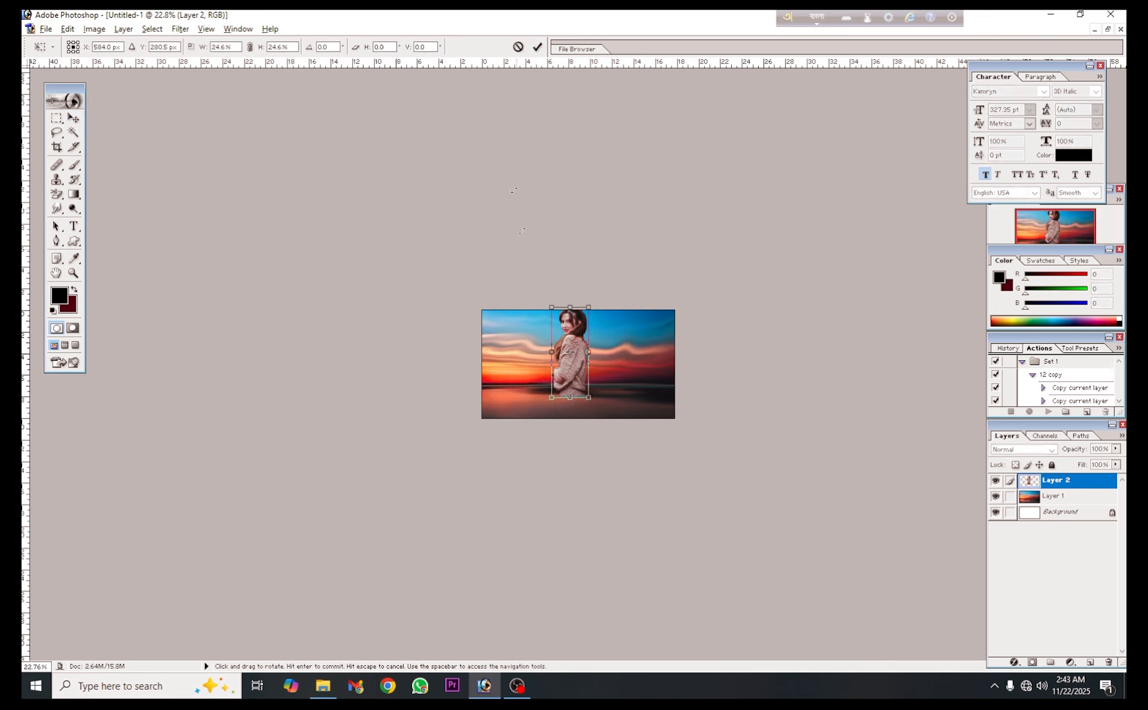
pyautogui.click(537, 46)
# Step: Move the woman to the canvas's lower-right corner, scale her proportionally to about 66.1%, and shift her slightly inward and down
pyautogui.scroll(5, 515, 438)
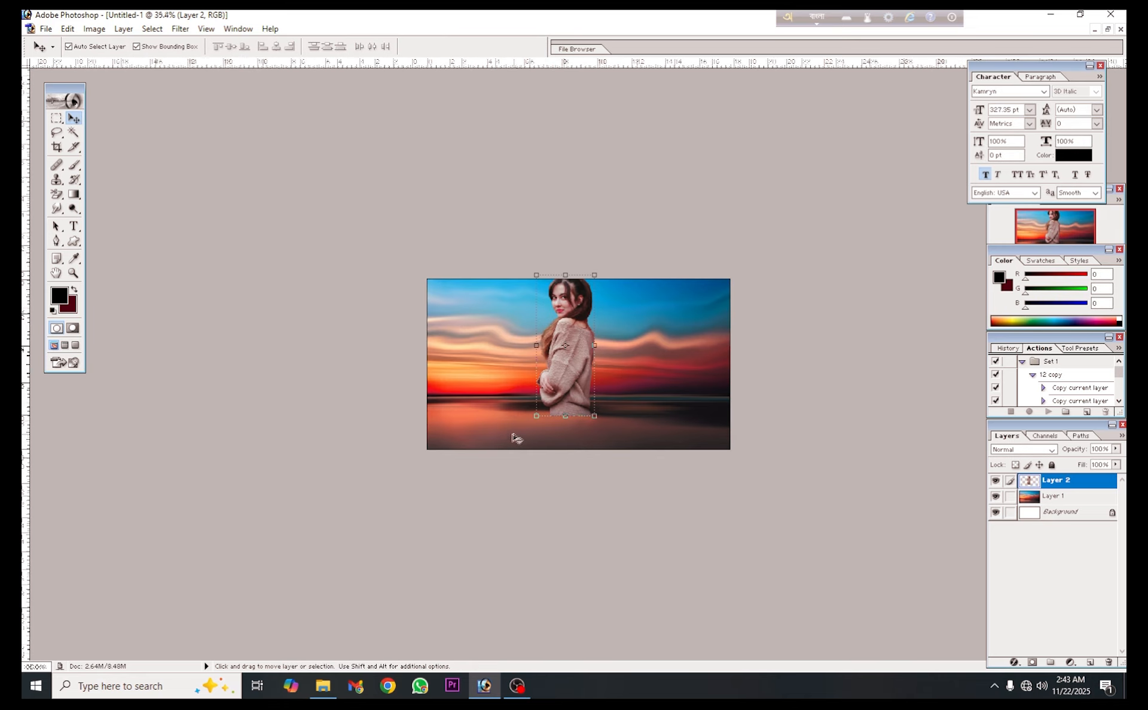
pyautogui.scroll(4, 515, 438)
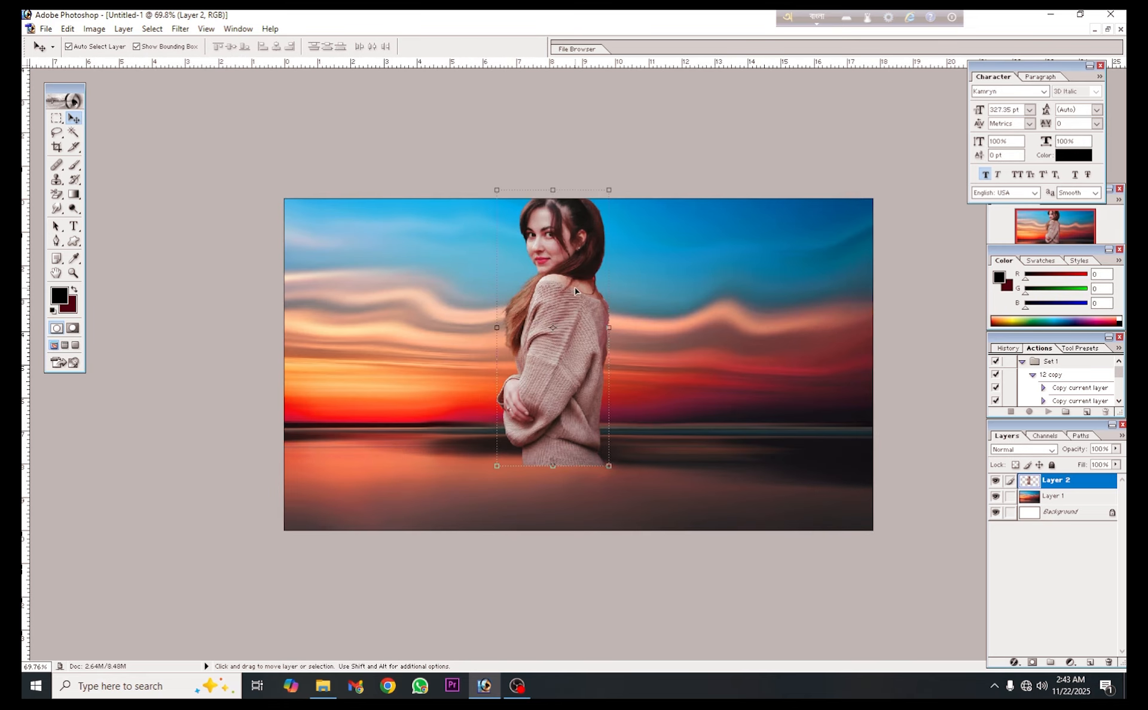
pyautogui.moveTo(574, 291); pyautogui.dragTo(844, 357)
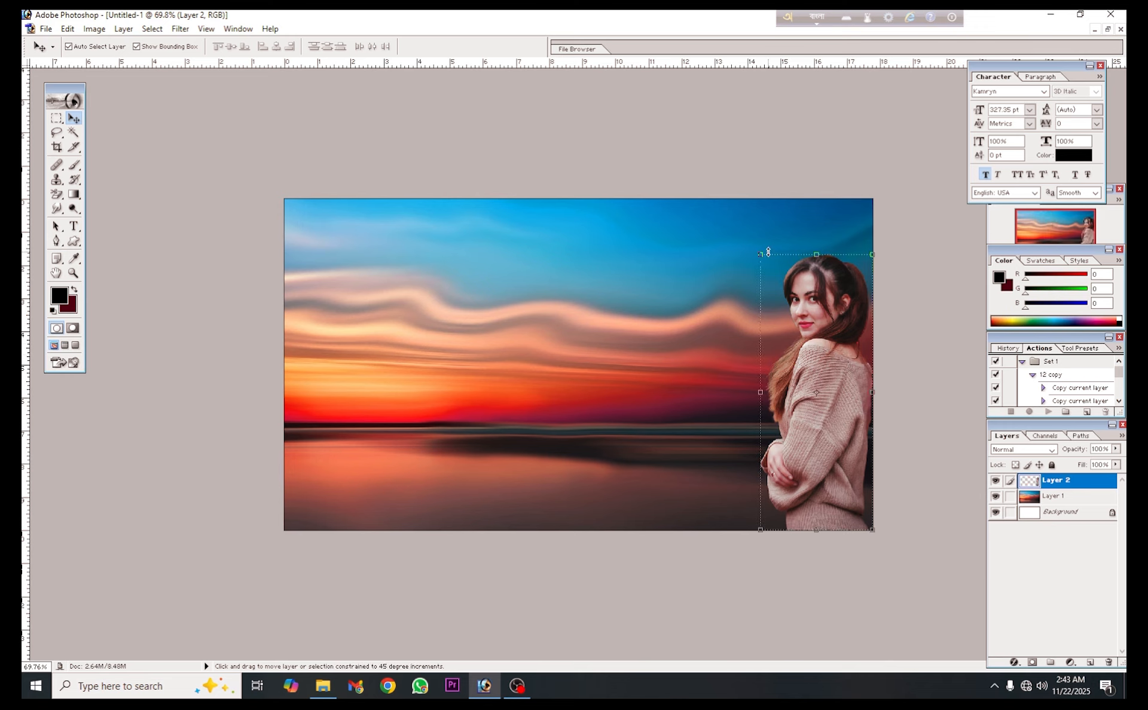
pyautogui.moveTo(761, 250); pyautogui.dragTo(799, 348)
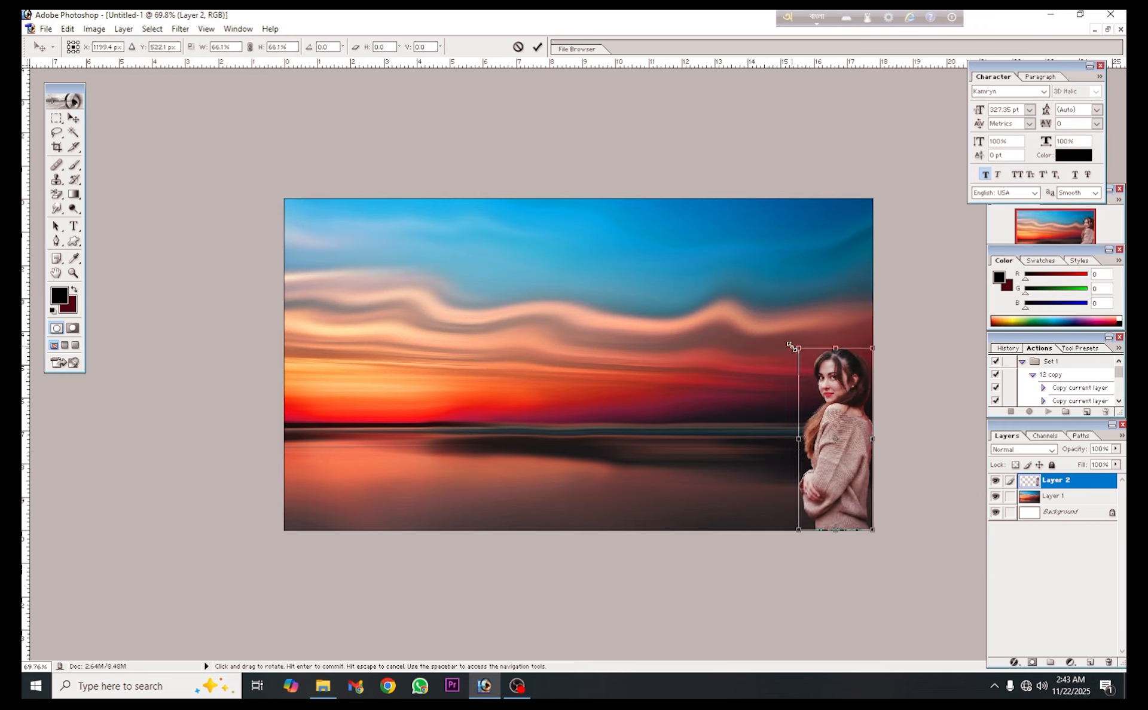
pyautogui.click(537, 46)
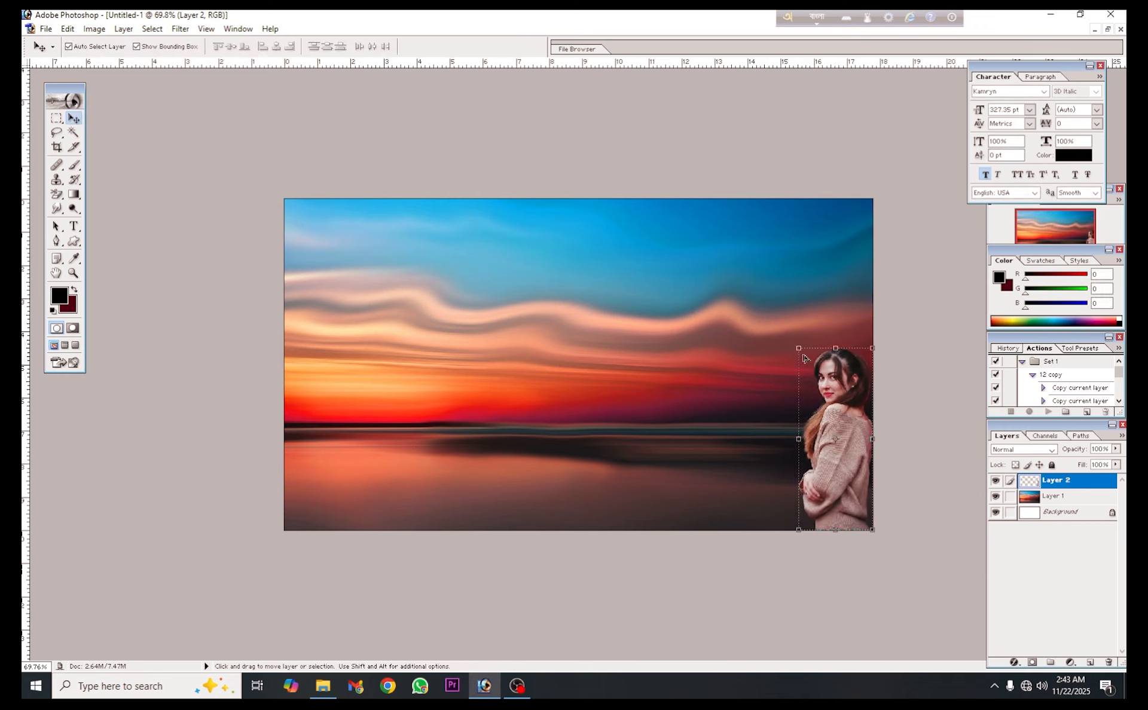
pyautogui.moveTo(834, 392); pyautogui.dragTo(826, 405)
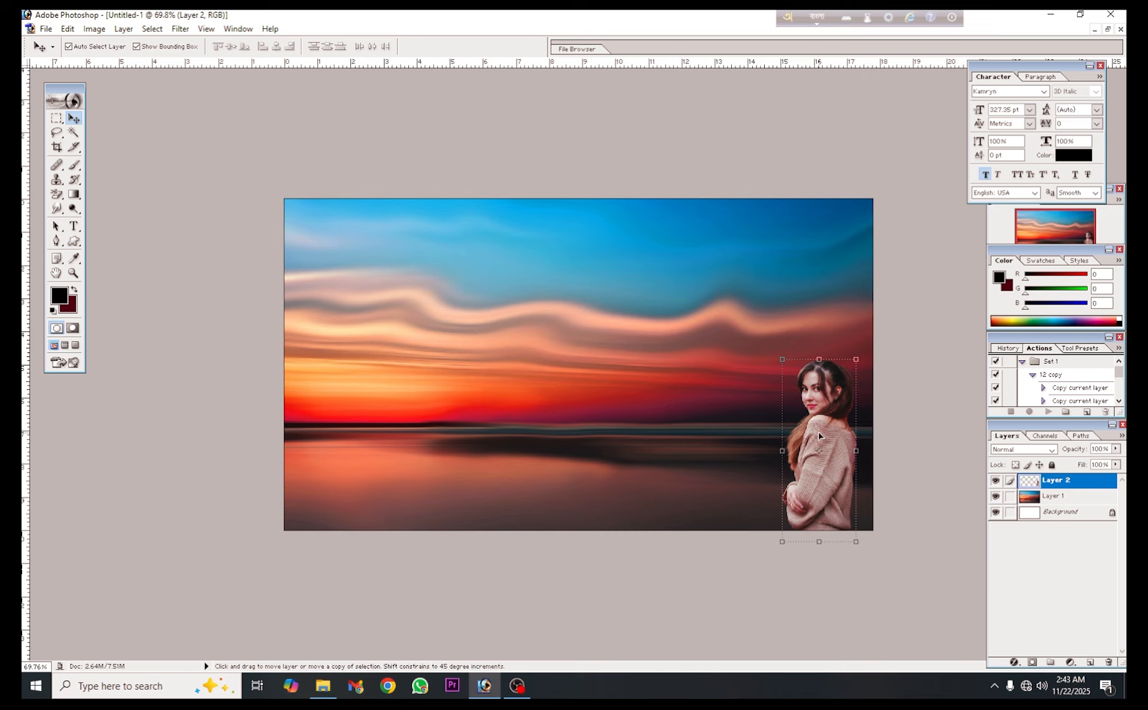
# Step: Duplicate the woman from the lower-right corner and place the copy near the canvas's upper-left corner
pyautogui.moveTo(819, 432); pyautogui.dragTo(416, 293)
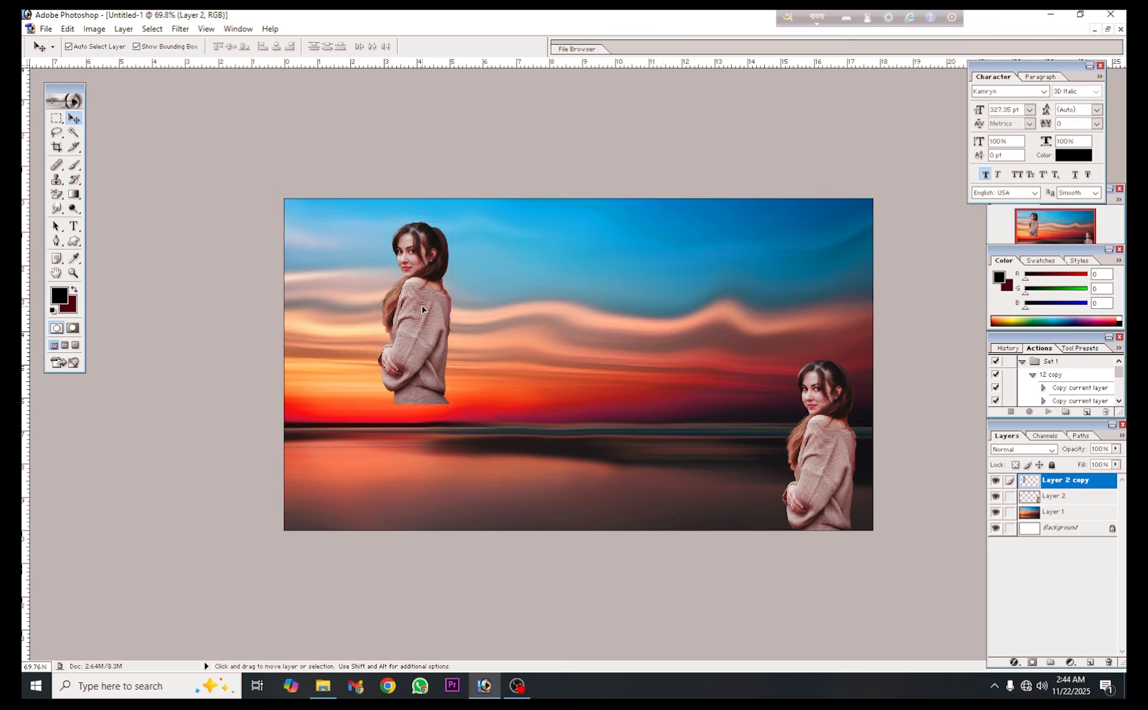
pyautogui.moveTo(422, 309); pyautogui.dragTo(370, 299)
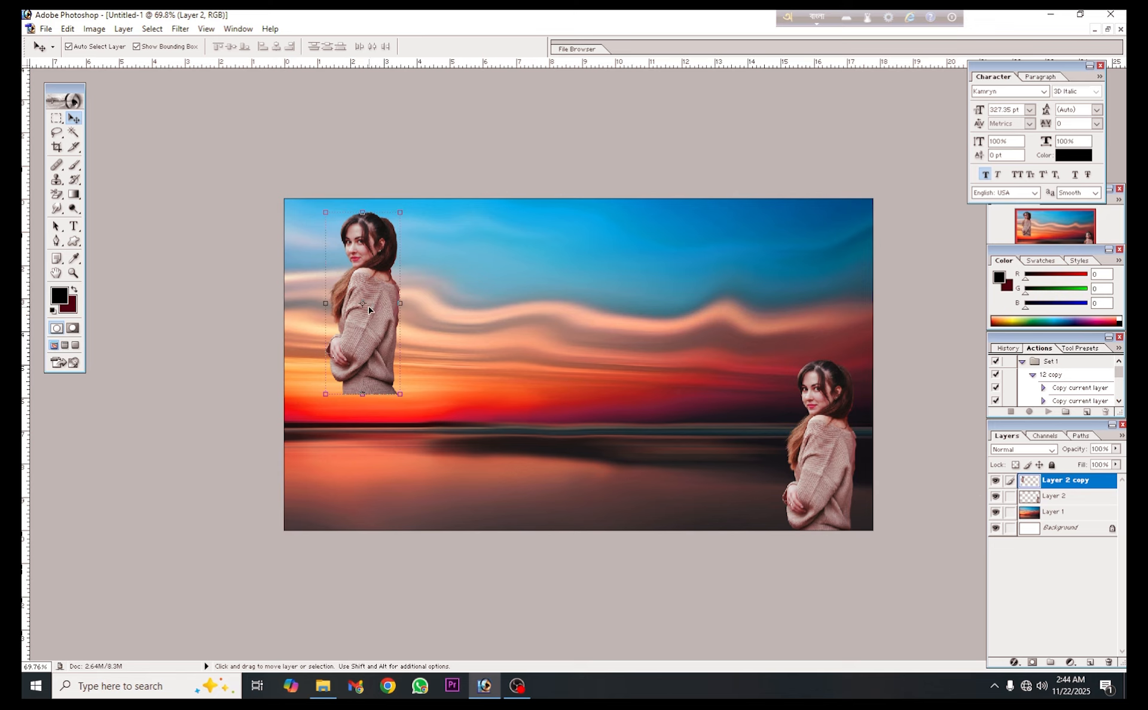
# Step: Duplicate the upper-left woman layer and nudge the copy horizontally to the right until it stands beside the original
pyautogui.hotkey('ctrl', 'j')
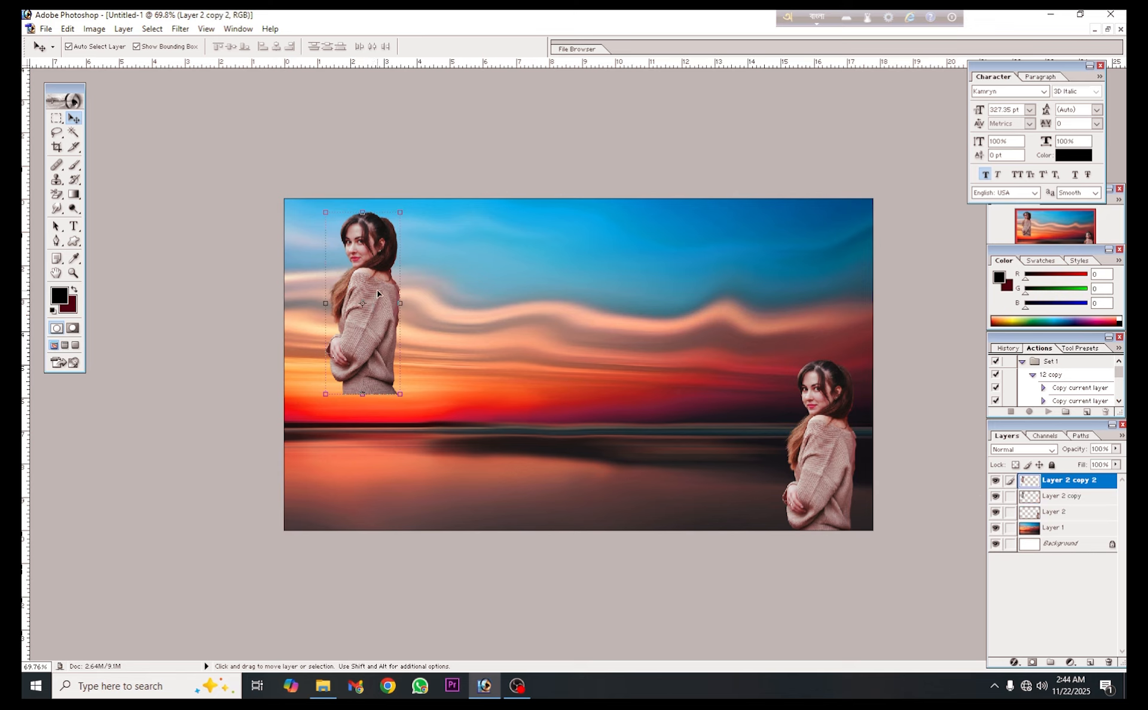
pyautogui.press('Right')
pyautogui.press('Right')
pyautogui.press('Right')
pyautogui.press('Right')
pyautogui.press('Right')
pyautogui.press('Right')
pyautogui.press('Right')
pyautogui.press('Right')
pyautogui.press('Right')
pyautogui.press('Right')
pyautogui.press('Right')
pyautogui.press('Right')
pyautogui.press('Right')
pyautogui.press('Right')
pyautogui.press('Right')
pyautogui.press('Right')
pyautogui.press('Right')
pyautogui.press('Right')
pyautogui.press('Right')
pyautogui.press('Right')
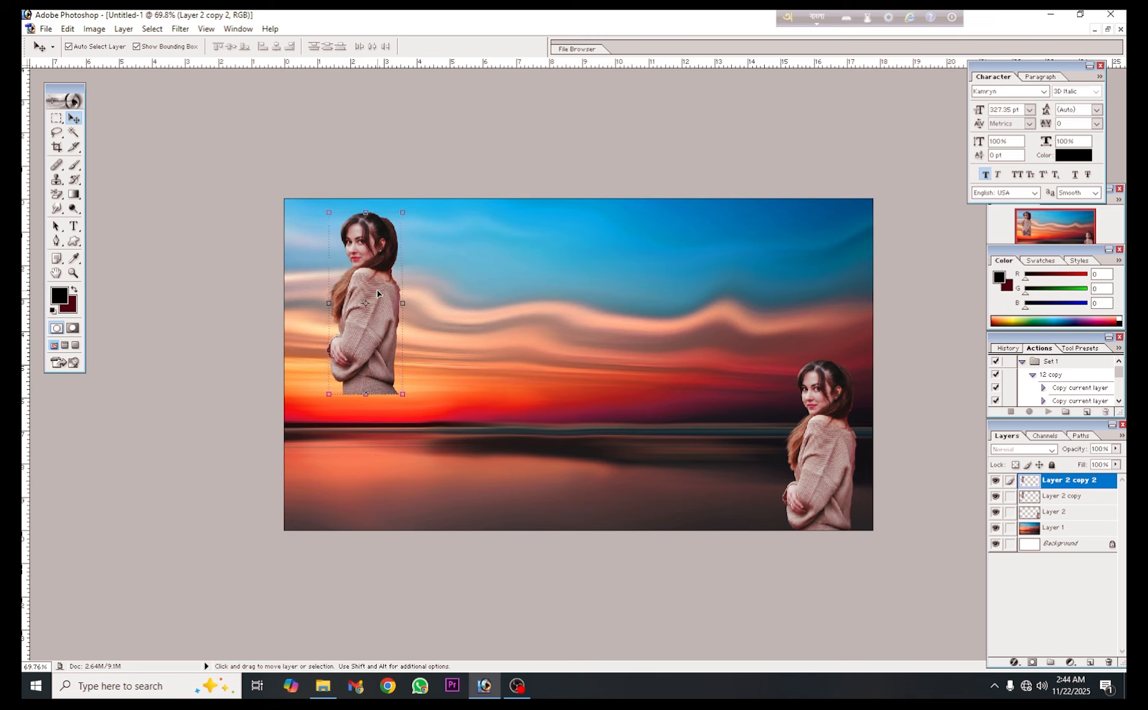
pyautogui.hotkey('shift', 'Right')
pyautogui.hotkey('shift', 'Right')
pyautogui.hotkey('shift', 'Right')
pyautogui.hotkey('shift', 'Right')
pyautogui.hotkey('shift', 'Right')
pyautogui.hotkey('shift', 'Right')
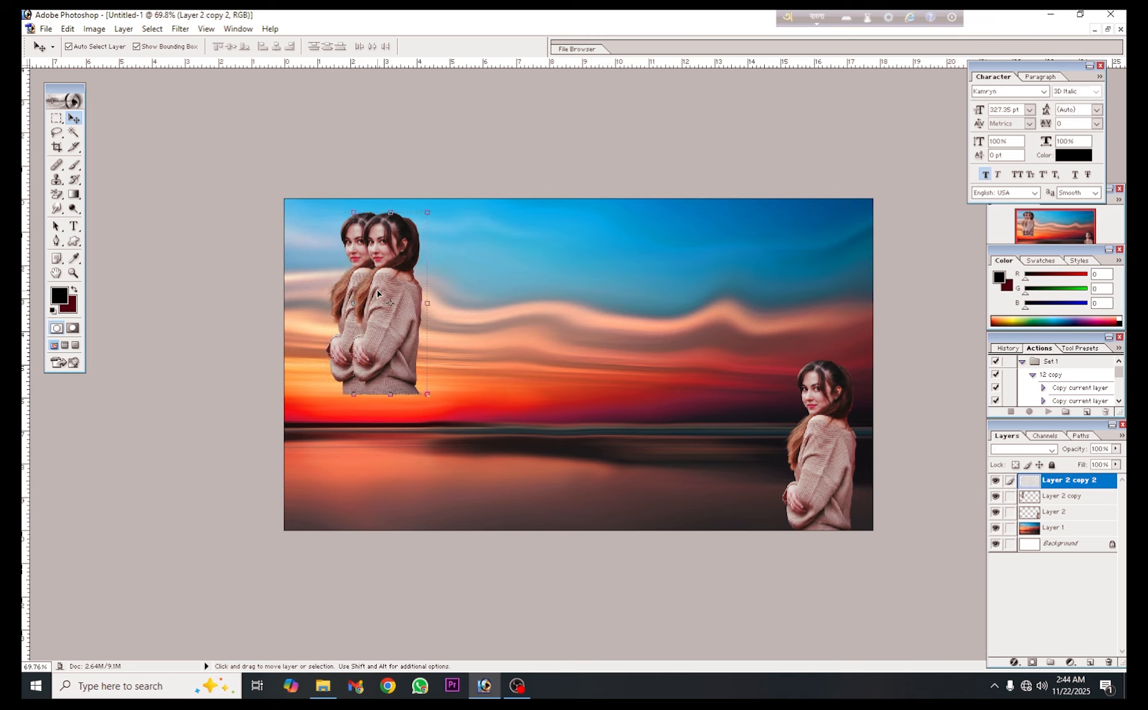
pyautogui.press('Right')
pyautogui.press('Right')
pyautogui.press('Right')
pyautogui.press('Right')
pyautogui.press('Right')
pyautogui.press('Right')
pyautogui.press('Right')
pyautogui.press('Right')
pyautogui.press('Right')
pyautogui.press('Right')
pyautogui.press('Right')
pyautogui.press('Right')
pyautogui.press('Right')
pyautogui.press('Right')
pyautogui.press('Right')
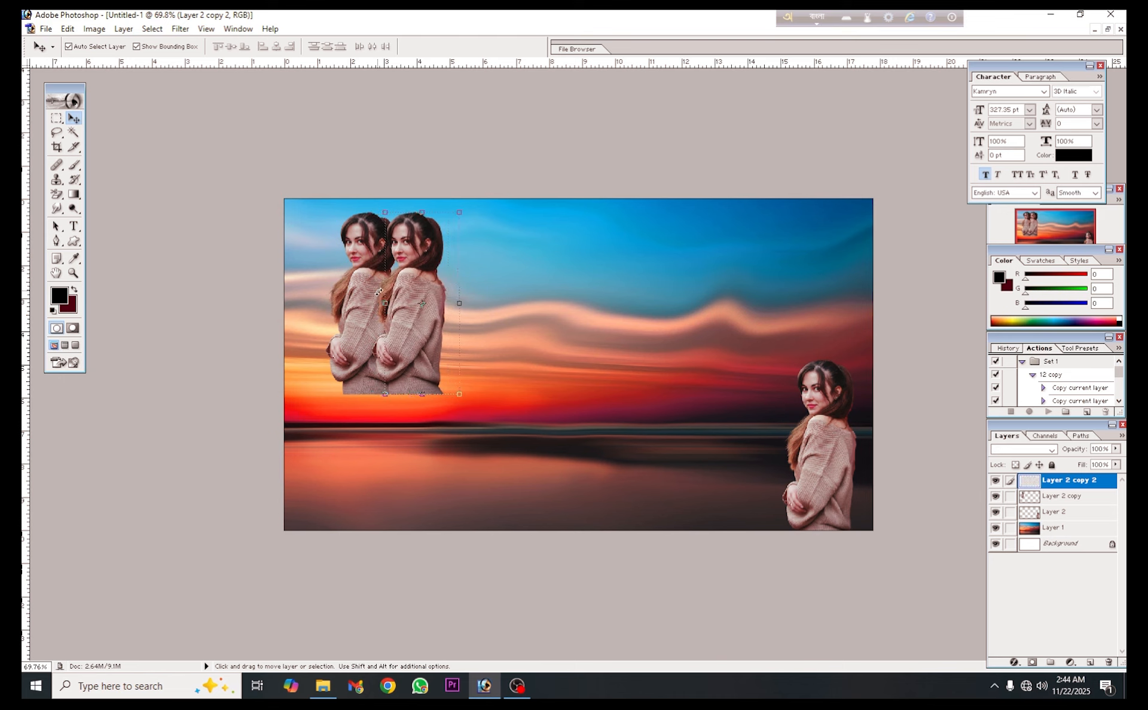
pyautogui.hotkey('shift', 'Right')
pyautogui.hotkey('shift', 'Right')
pyautogui.hotkey('shift', 'Right')
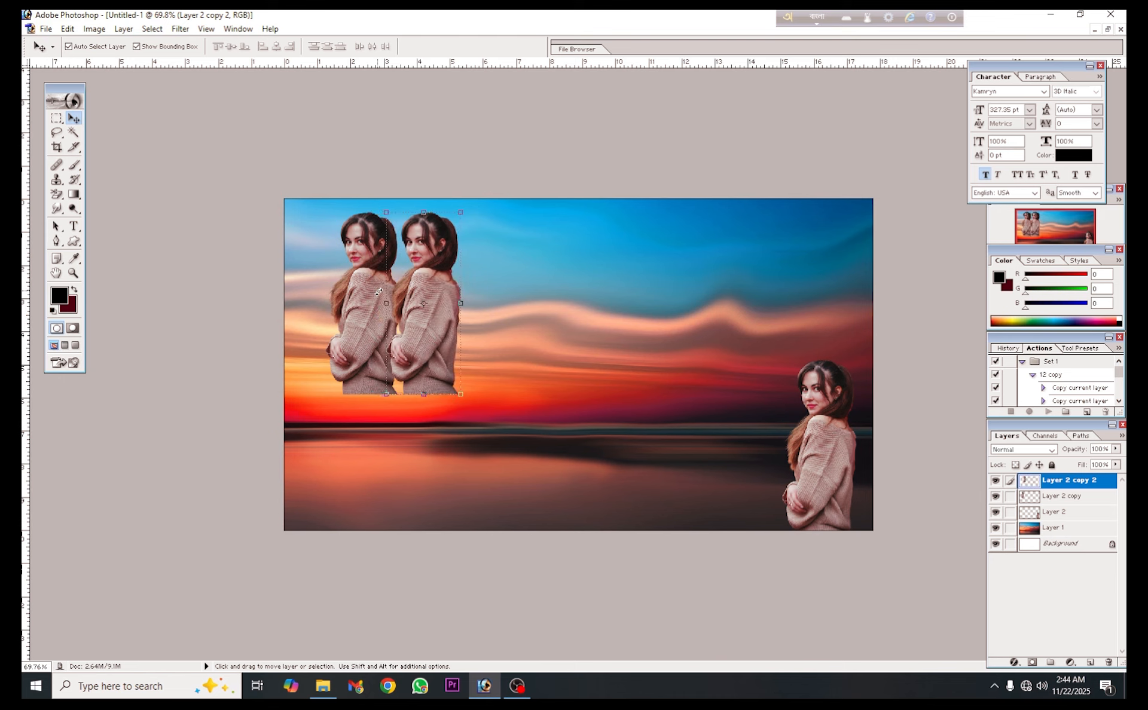
# Step: Flip the duplicated woman beside the upper-left original horizontally so the two face opposite directions
pyautogui.hotkey('ctrl', 't')
pyautogui.rightClick(462, 279)
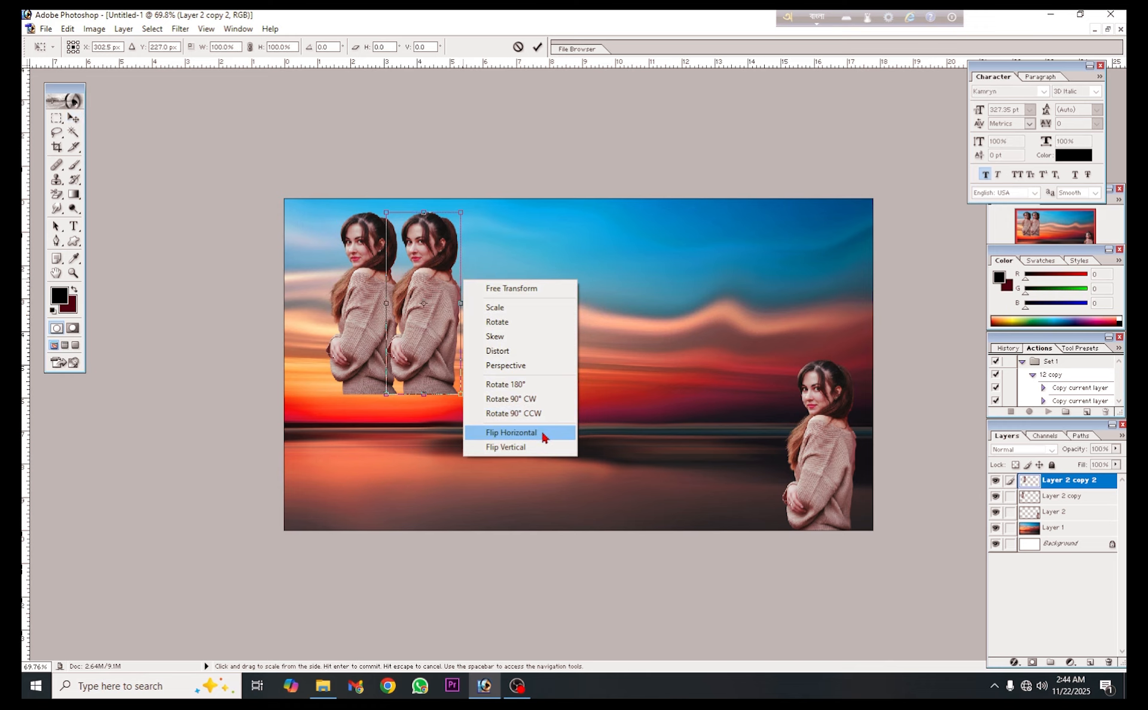
pyautogui.click(544, 438)
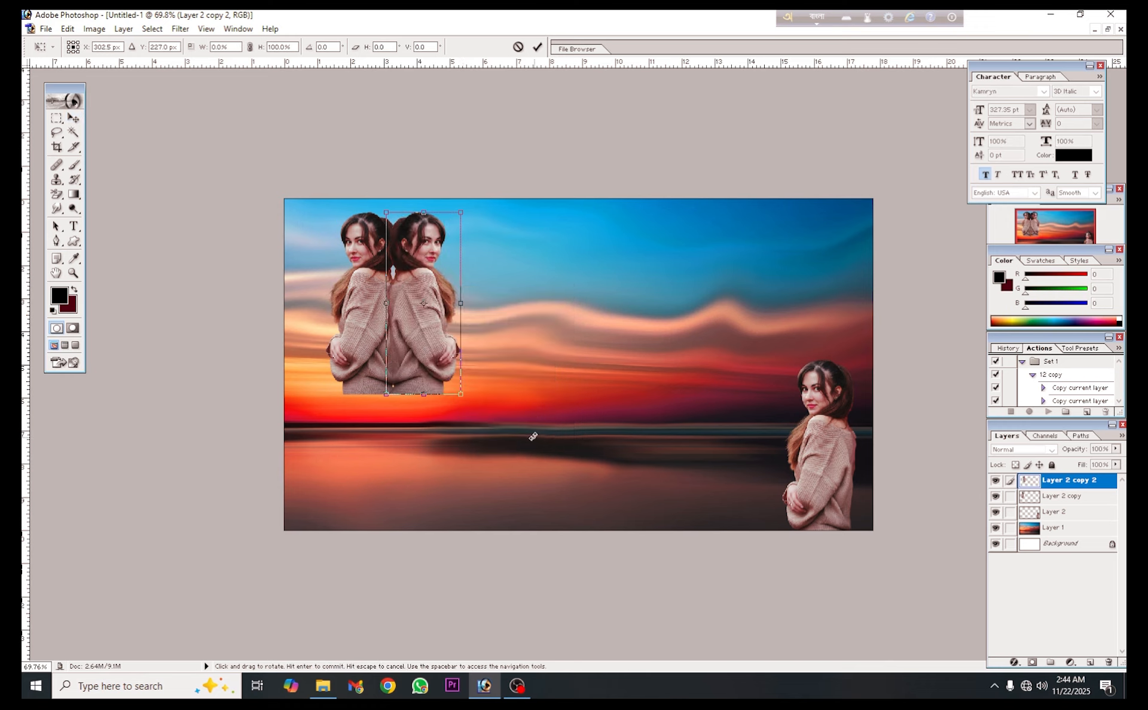
pyautogui.click(539, 49)
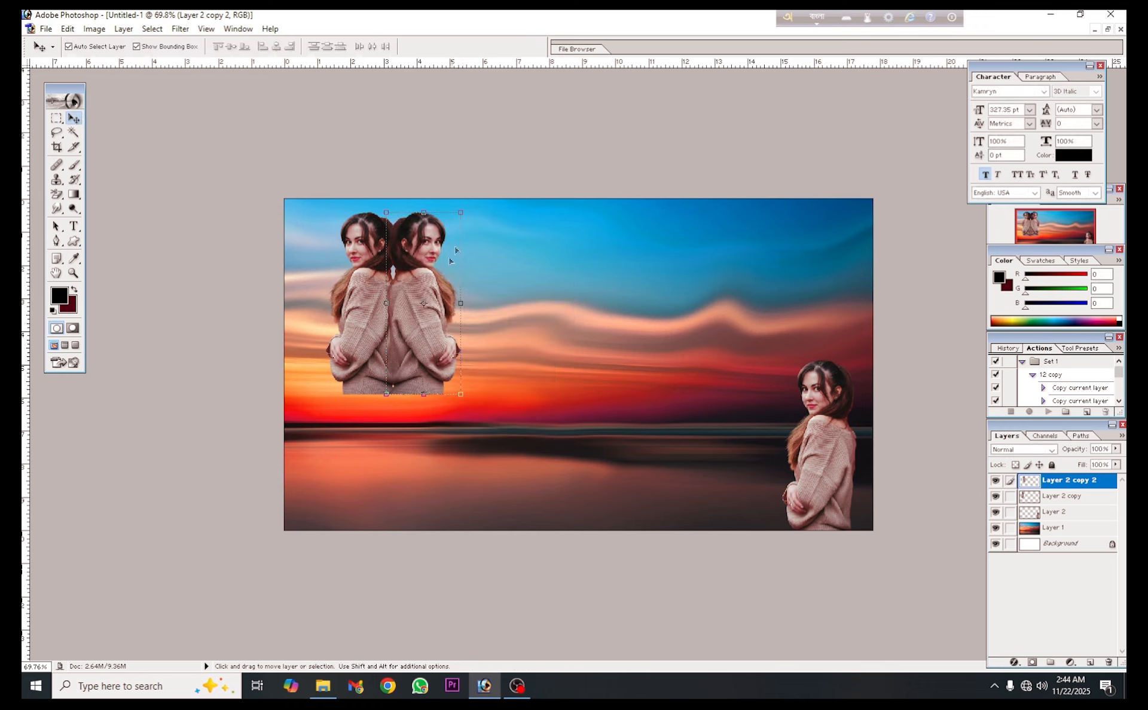
# Step: Nudge the flipped woman slightly to the right so the mirrored figures stand back to back
pyautogui.press('Right')
pyautogui.press('Right')
pyautogui.press('Right')
pyautogui.press('Right')
pyautogui.press('Right')
pyautogui.press('Right')
pyautogui.press('Right')
pyautogui.press('Right')
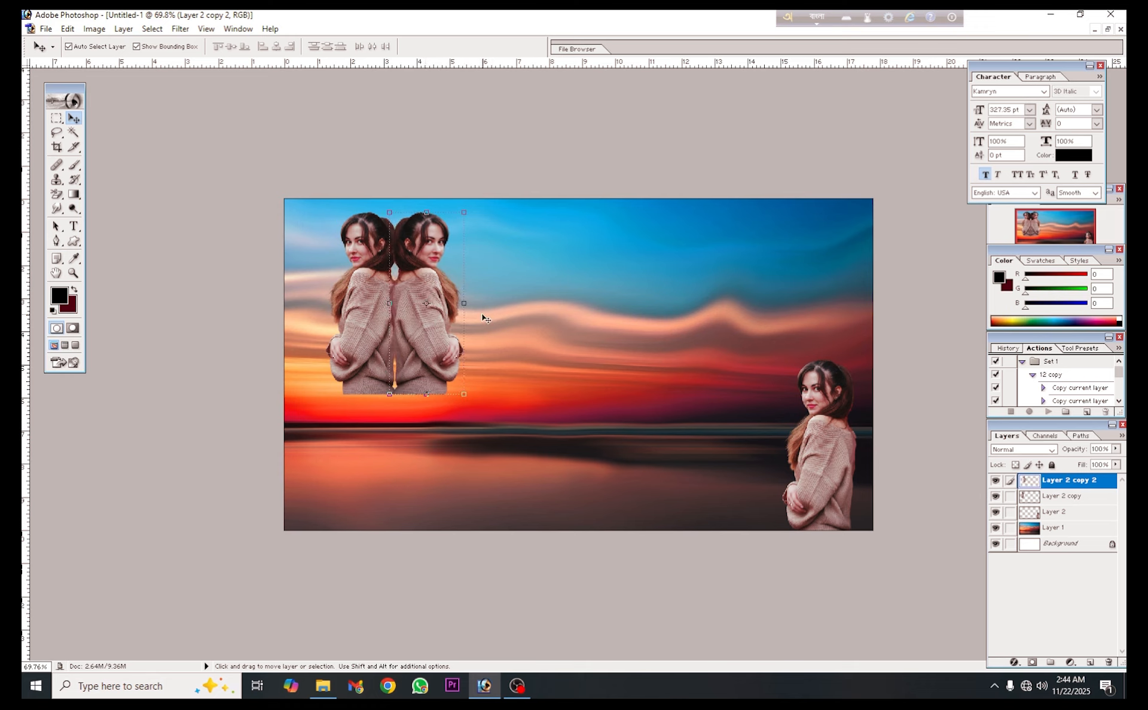
# Step: Link the Layer 2 copy and Layer 2 copy 2 layers and merge the mirrored pair into one layer
pyautogui.click(482, 315)
pyautogui.click(427, 307)
pyautogui.click(364, 300)
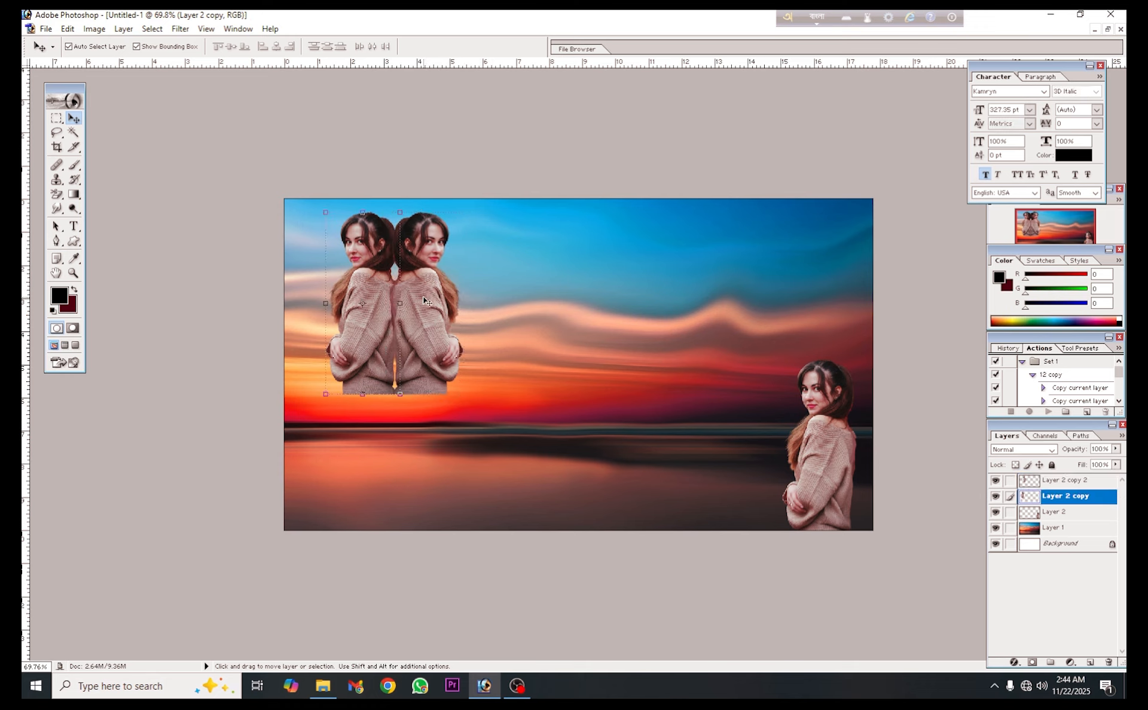
pyautogui.click(1045, 484)
pyautogui.click(1010, 496)
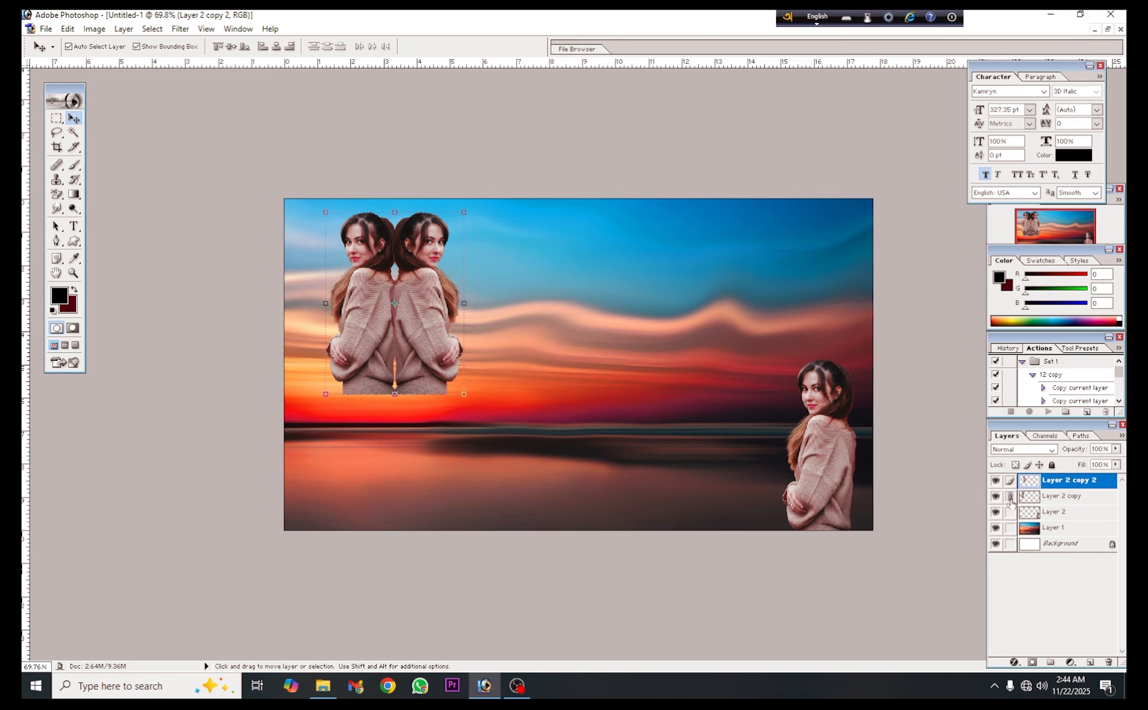
pyautogui.hotkey('ctrl', 'e')
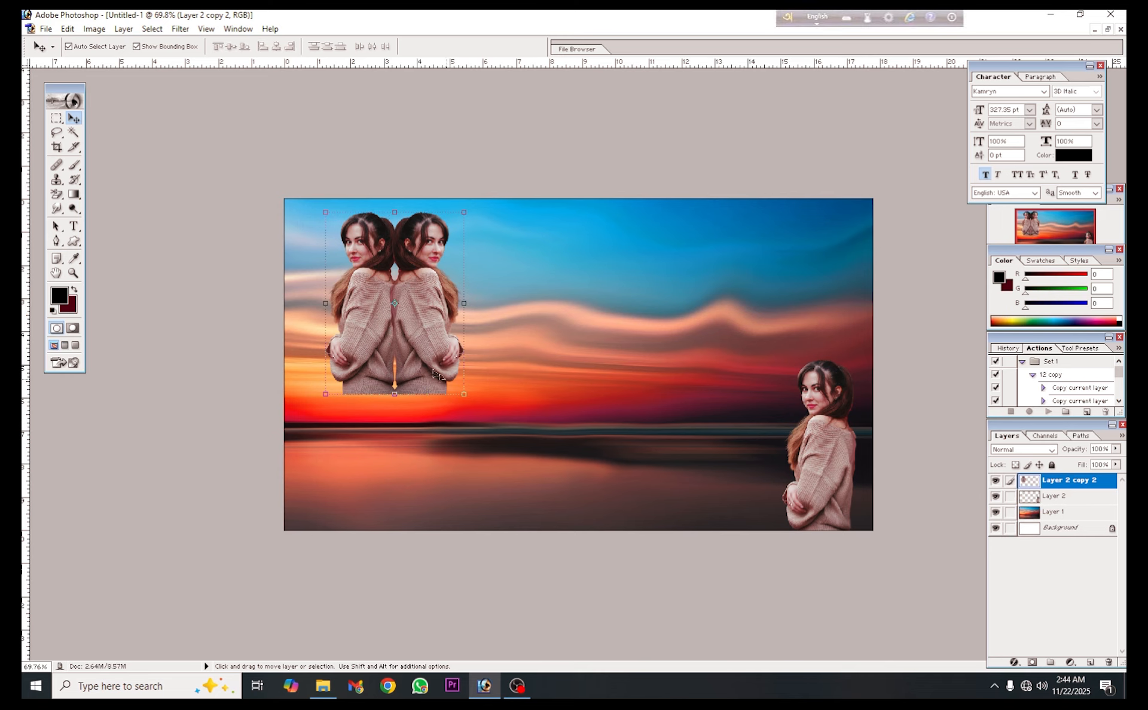
# Step: Move the merged pair toward the canvas's middle, scale it proportionally to 151.4%, and shift it up to the canvas's upper edge
pyautogui.moveTo(415, 359); pyautogui.dragTo(494, 360)
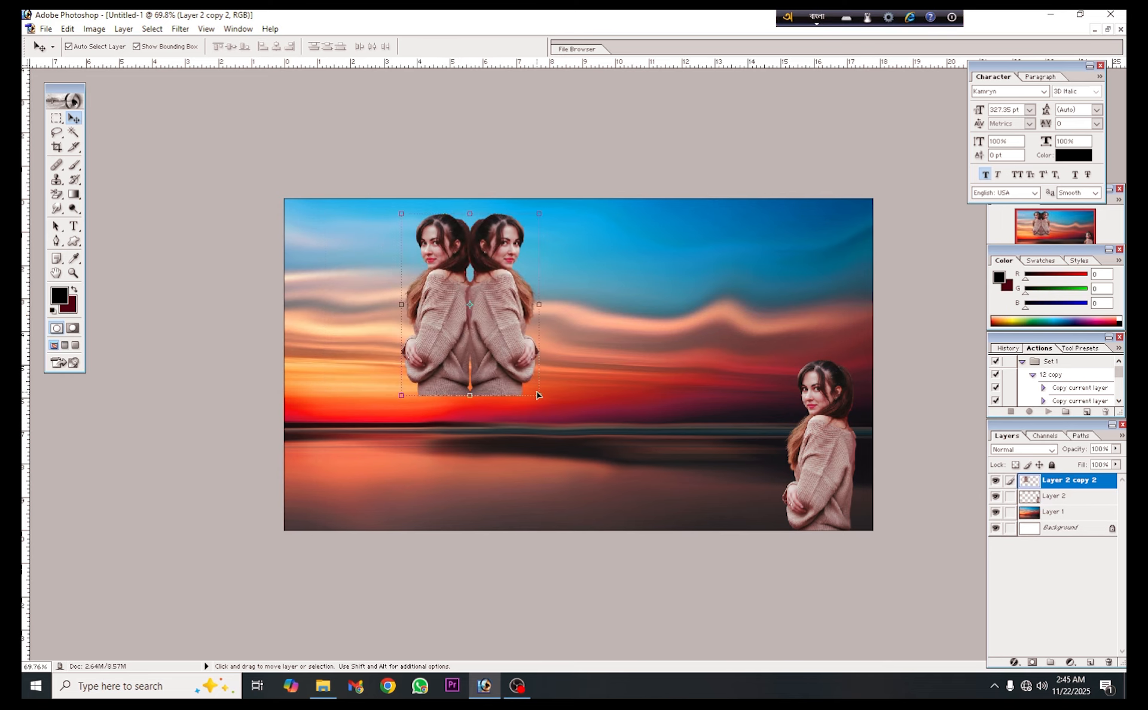
pyautogui.moveTo(540, 401); pyautogui.dragTo(624, 486)
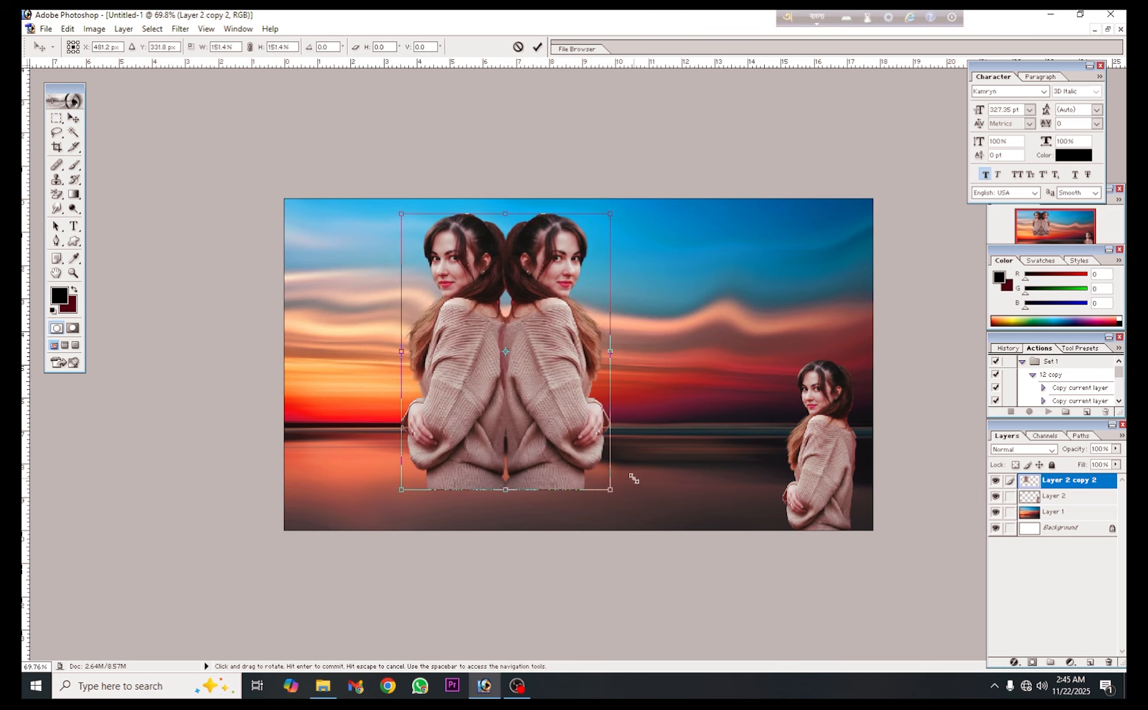
pyautogui.click(536, 50)
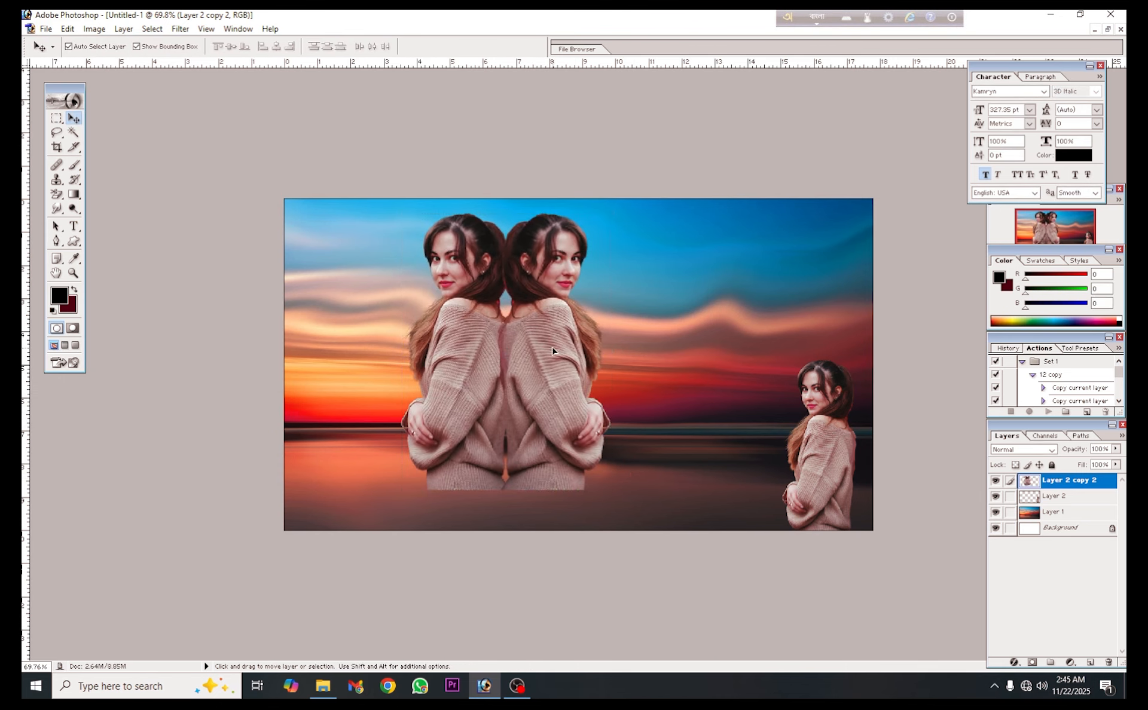
pyautogui.moveTo(555, 352); pyautogui.dragTo(551, 342)
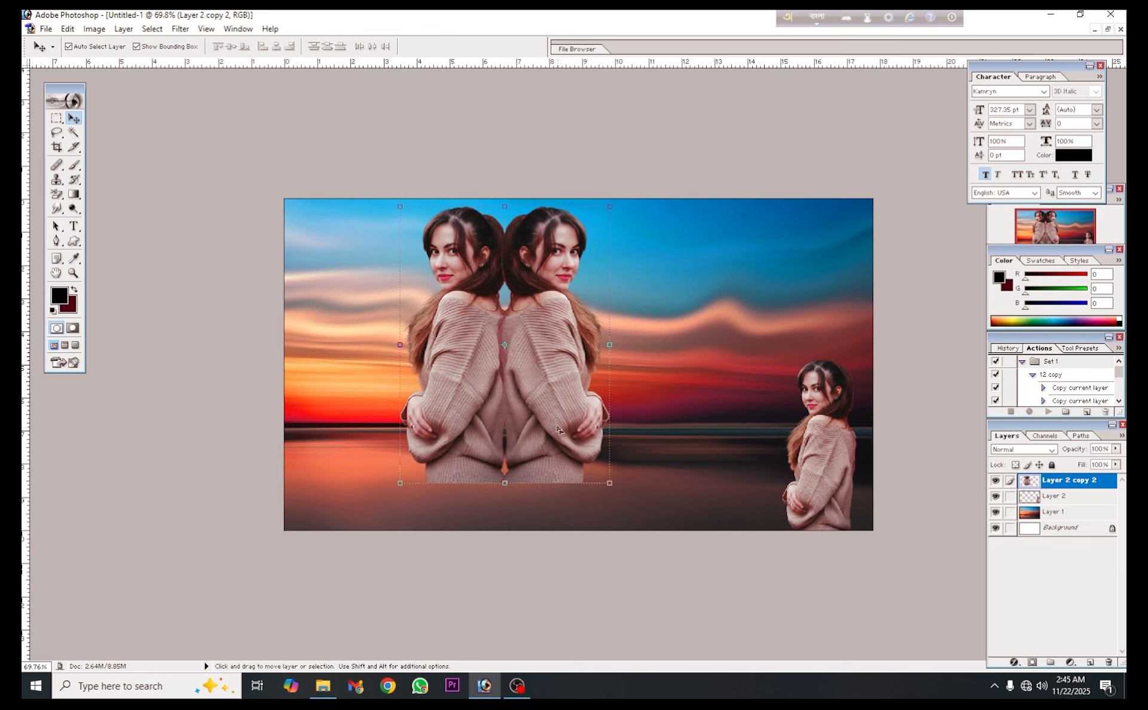
pyautogui.moveTo(541, 423); pyautogui.dragTo(547, 416)
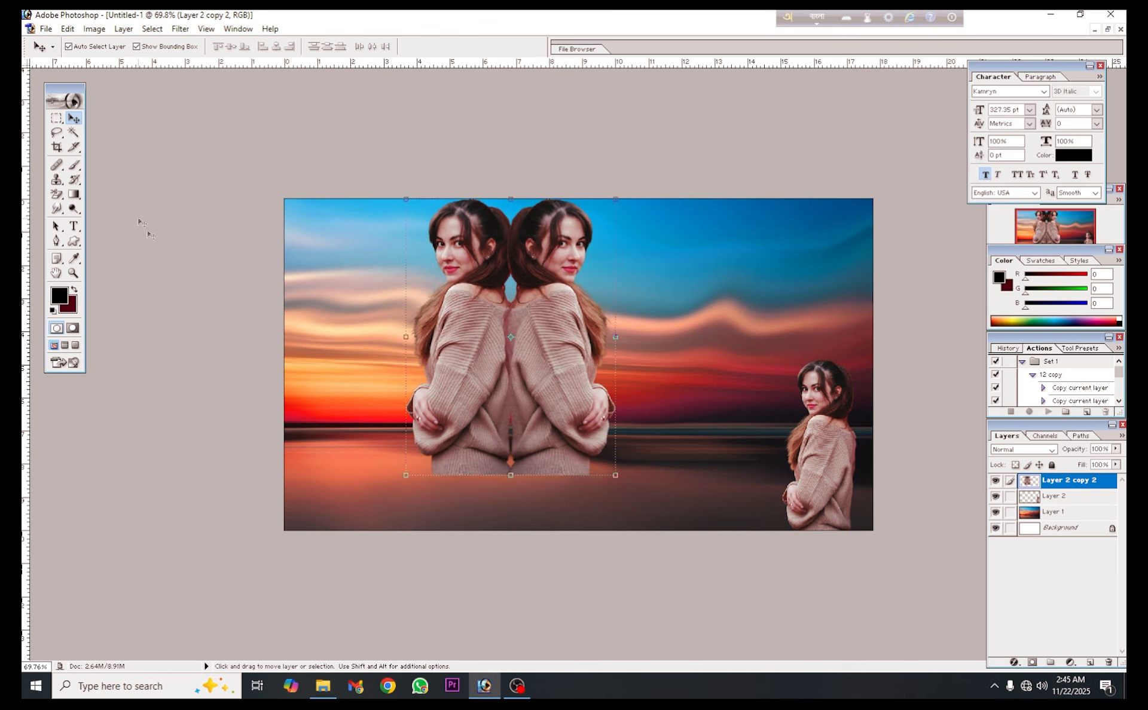
# Step: Delete the lower part of the mirrored pair, from the forearms down, using a rectangular marquee selection, and deselect
pyautogui.click(56, 120)
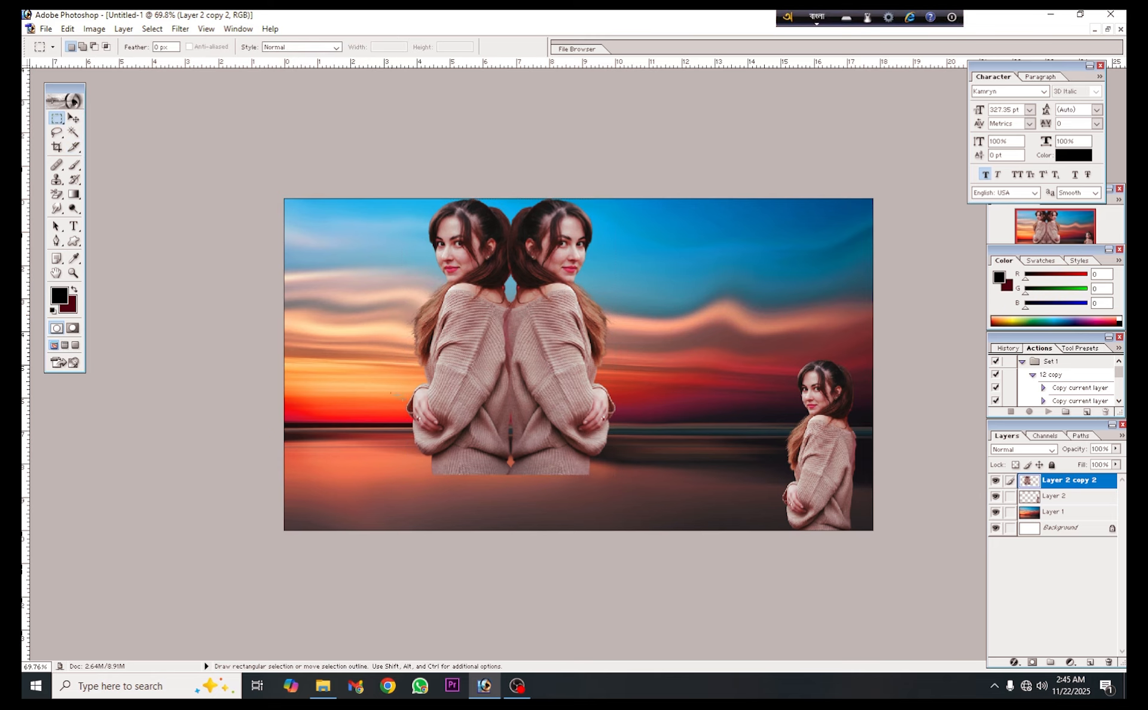
pyautogui.moveTo(391, 390); pyautogui.dragTo(652, 496)
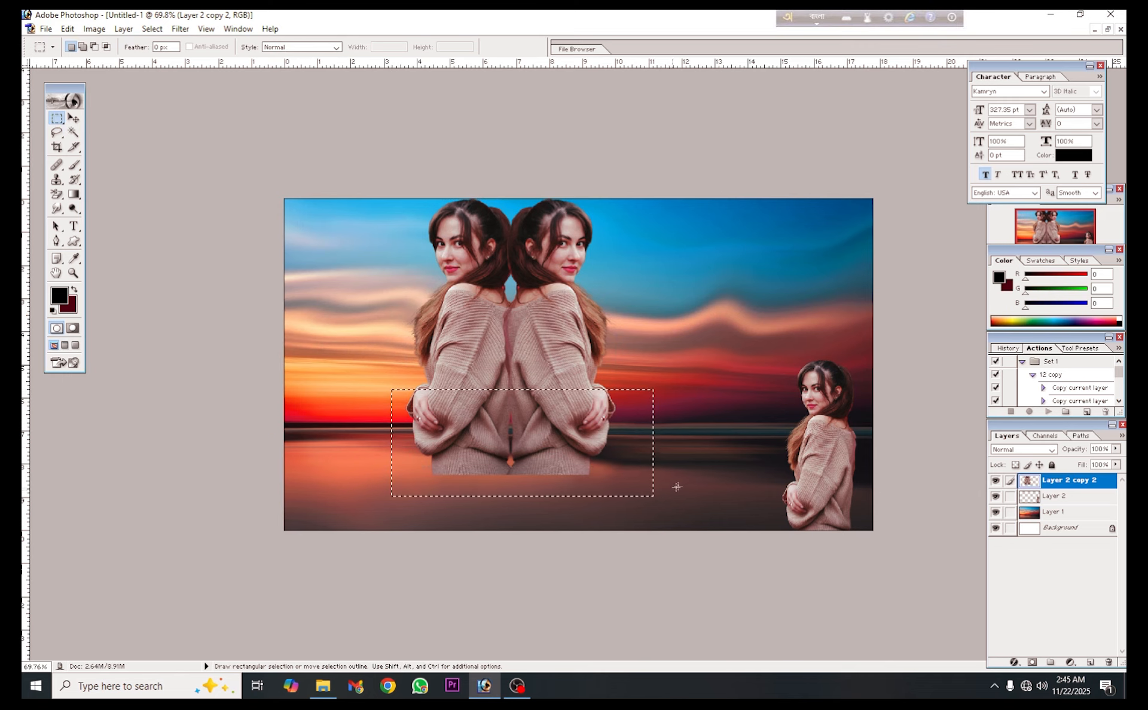
pyautogui.press('Delete')
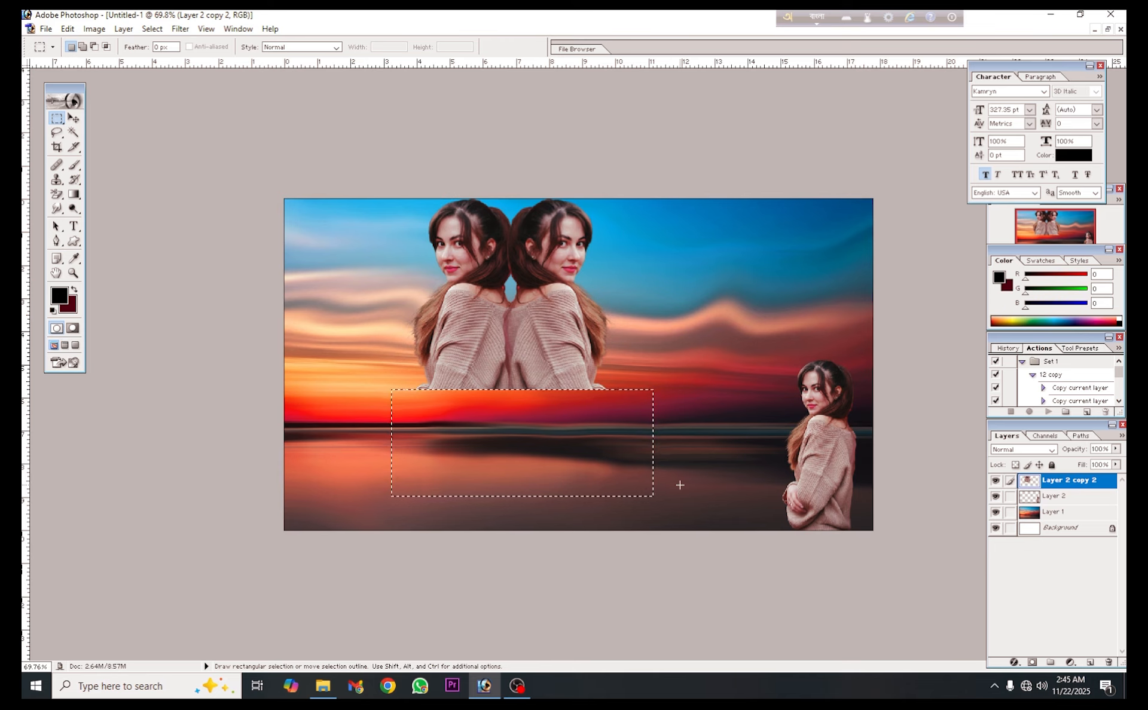
pyautogui.hotkey('ctrl', 'd')
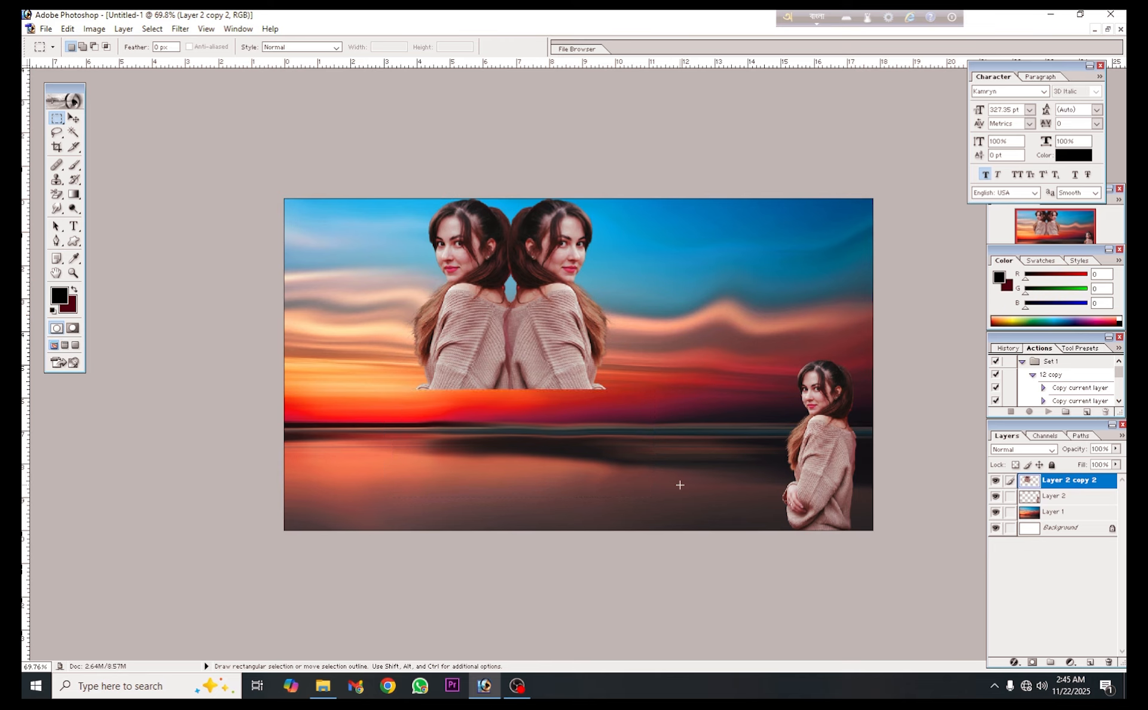
# Step: Fade the straight cut edge along the bottom of the mirrored pair with the Background Eraser tool
pyautogui.click(73, 118)
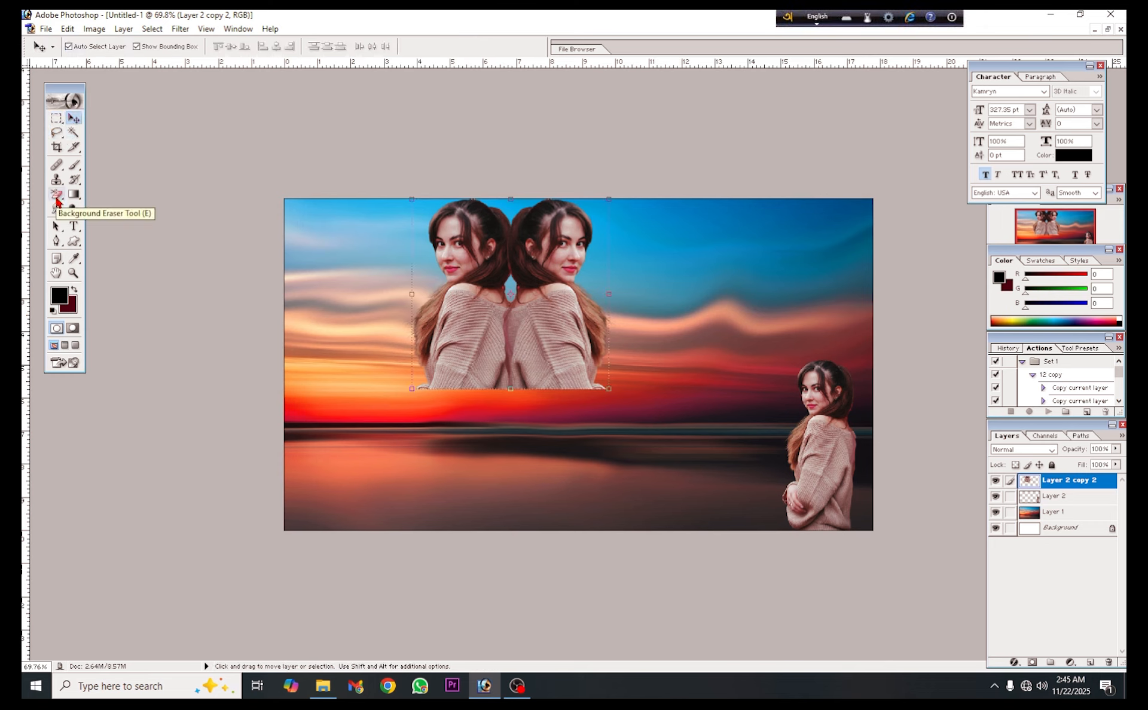
pyautogui.click(57, 201)
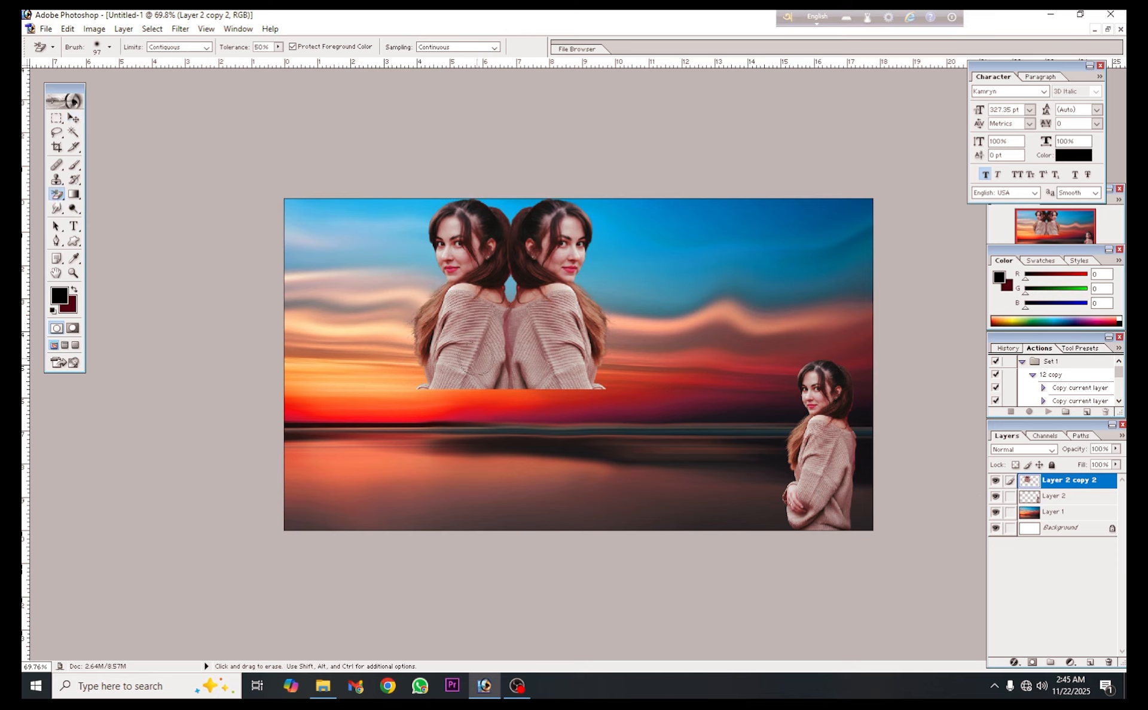
pyautogui.hotkey('alt', 'shift')
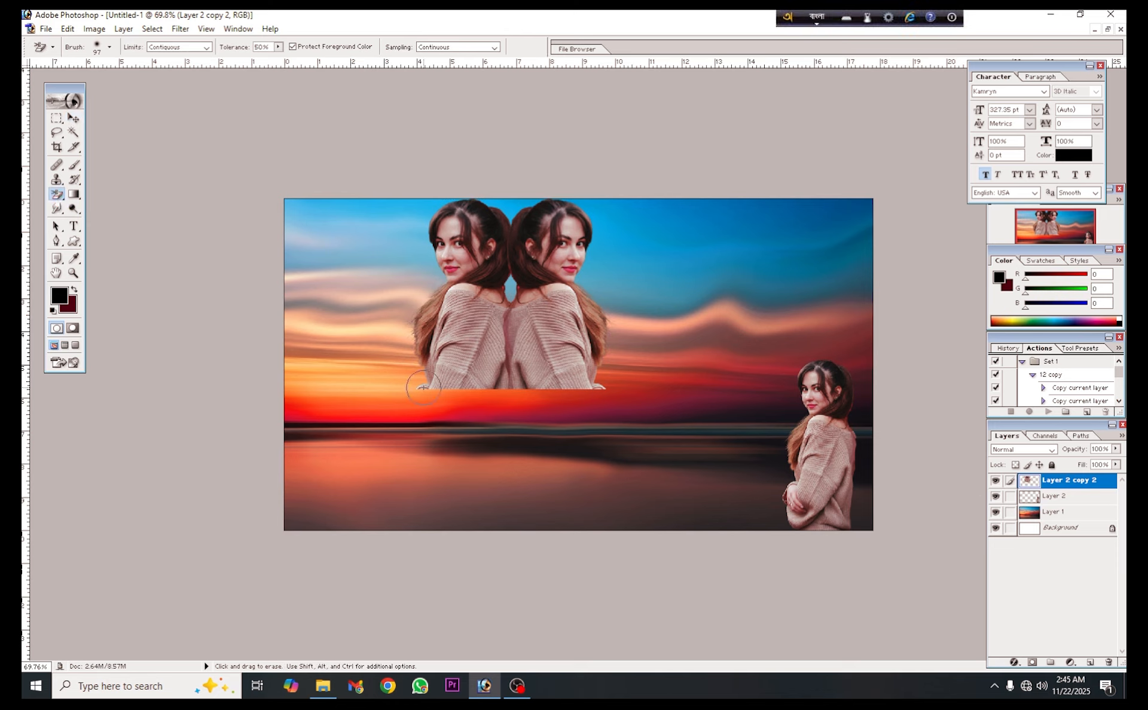
pyautogui.press('d')
pyautogui.moveTo(444, 393)
pyautogui.mouseDown()
pyautogui.moveTo(506, 380)
pyautogui.moveTo(598, 384)
pyautogui.moveTo(421, 389)
pyautogui.mouseUp()
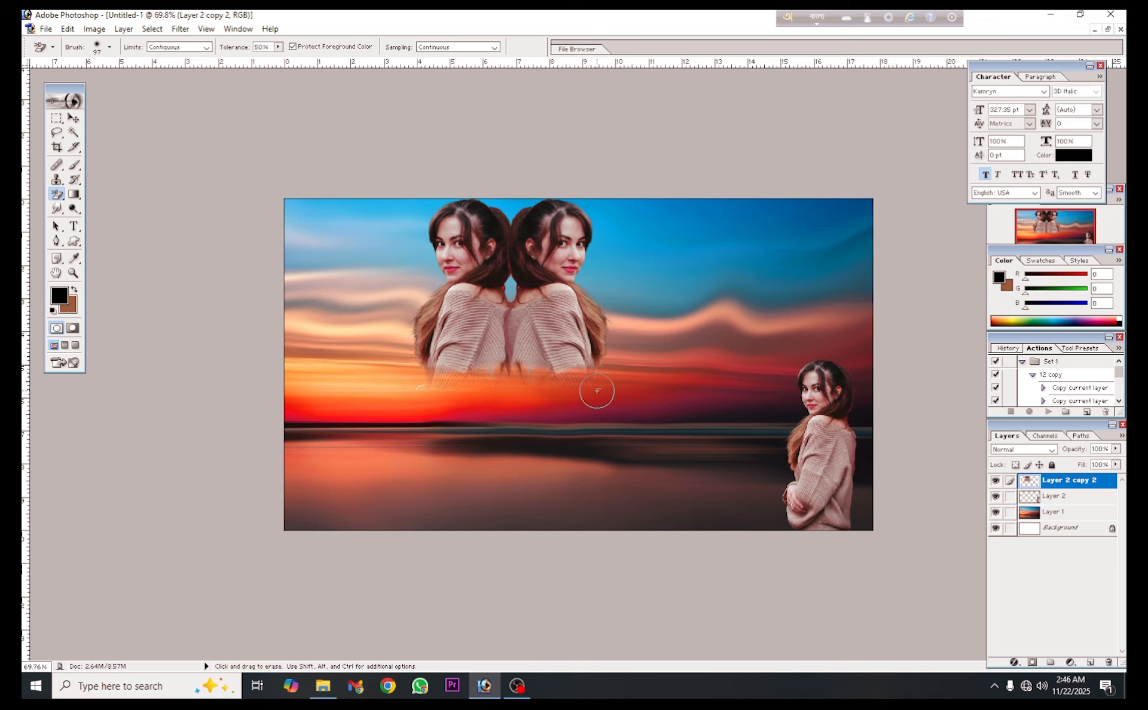
pyautogui.moveTo(597, 391); pyautogui.dragTo(596, 391)
# Step: Move the faded pair slightly down from the canvas's upper edge
pyautogui.click(74, 118)
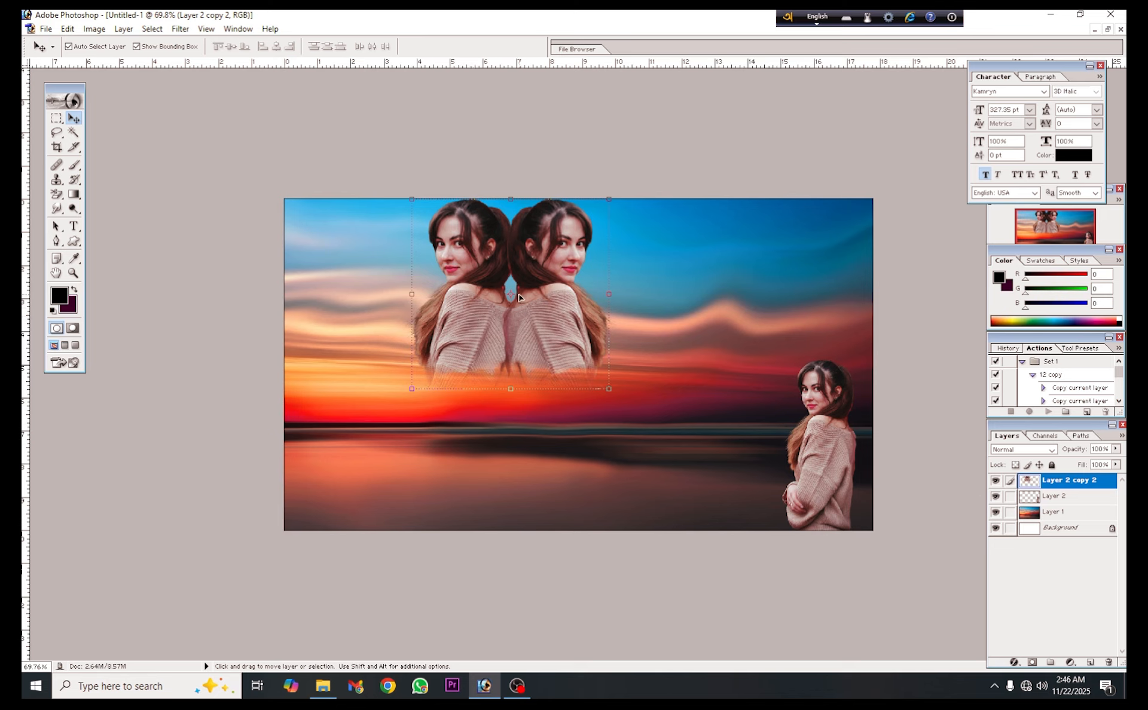
pyautogui.press('F12')
pyautogui.moveTo(562, 322); pyautogui.dragTo(564, 330)
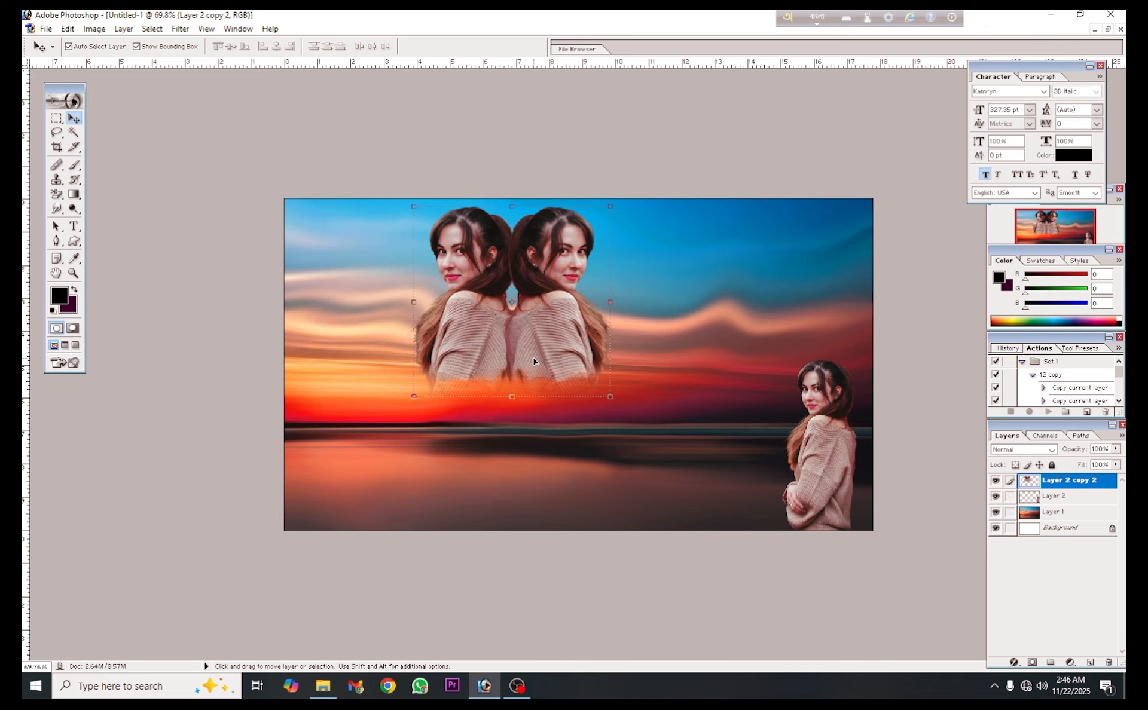
# Step: Adjust the mirrored pair's Hue/Saturation to saturation -72 and lightness +7, and return to the Move tool
pyautogui.hotkey('ctrl', 'u')
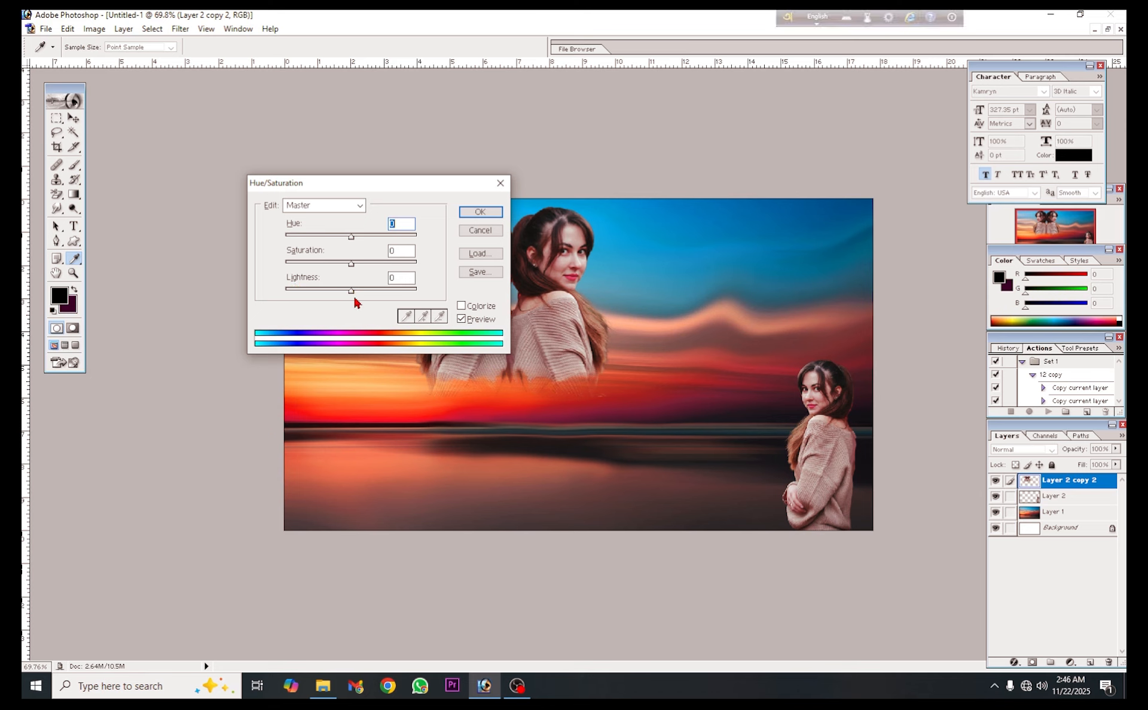
pyautogui.moveTo(352, 291)
pyautogui.mouseDown()
pyautogui.moveTo(341, 292)
pyautogui.moveTo(351, 292)
pyautogui.mouseUp()
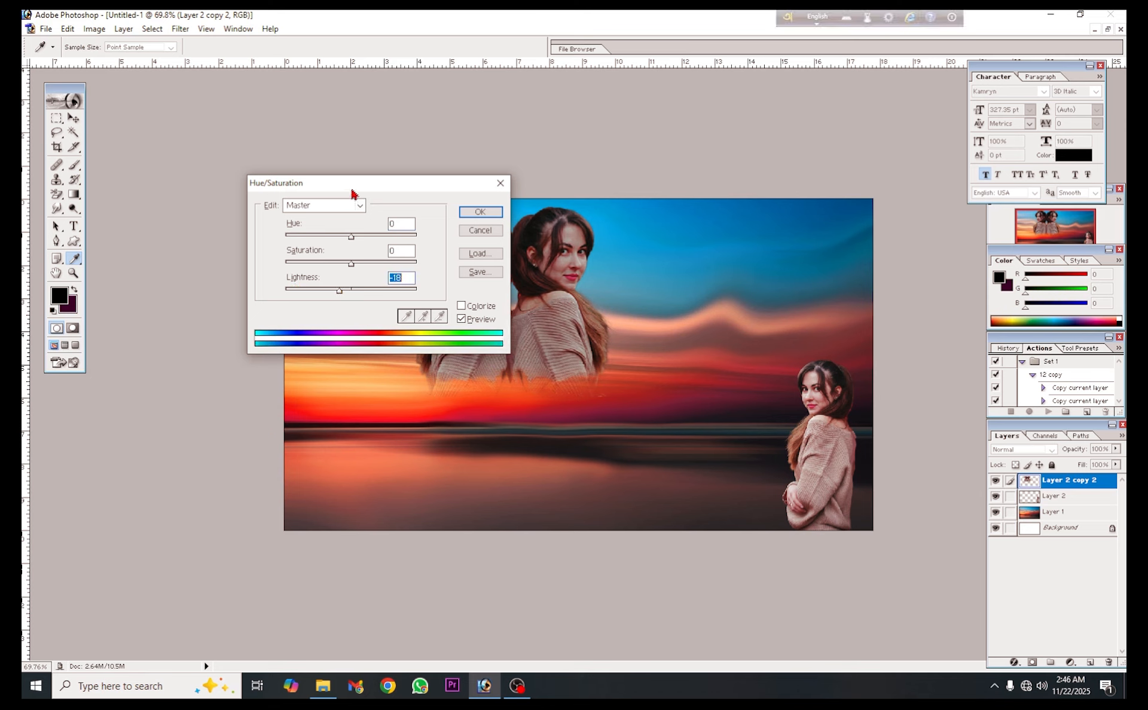
pyautogui.moveTo(353, 189); pyautogui.dragTo(809, 192)
pyautogui.moveTo(809, 305); pyautogui.dragTo(811, 307)
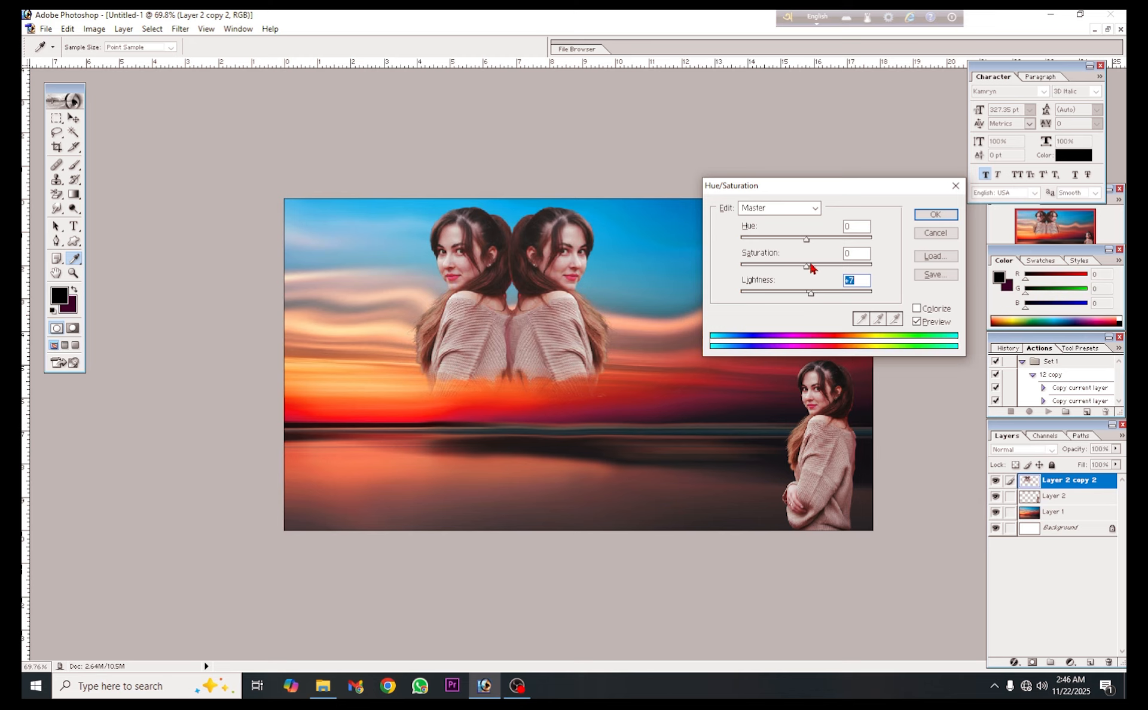
pyautogui.moveTo(806, 267); pyautogui.dragTo(761, 284)
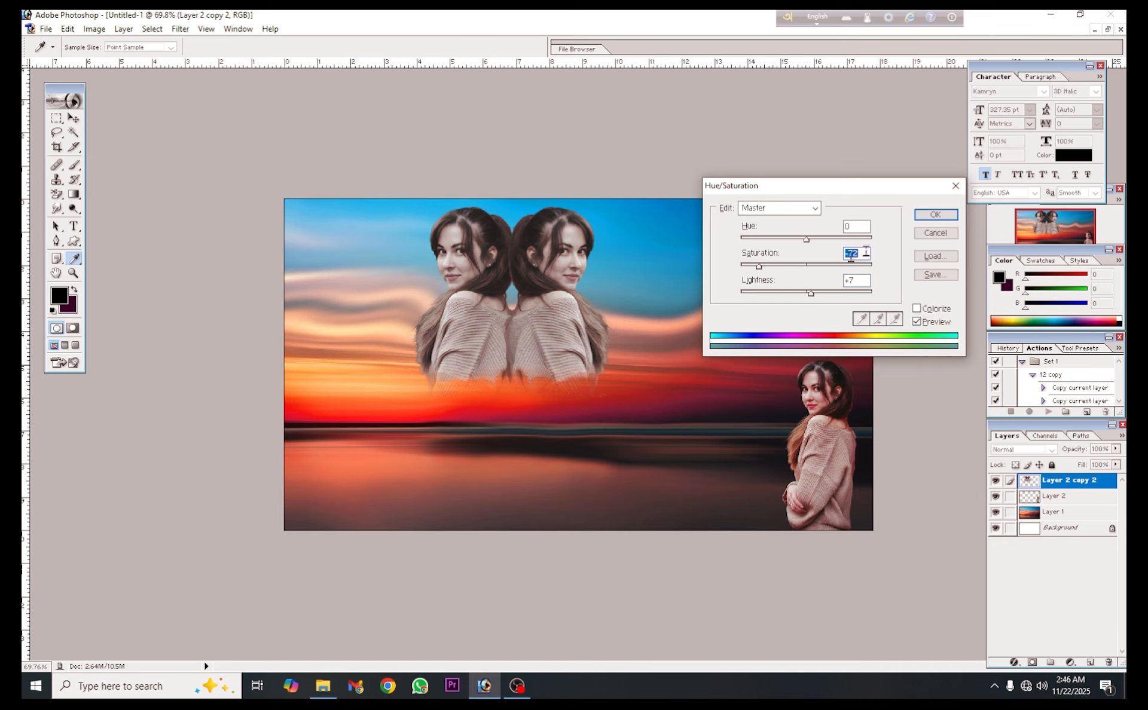
pyautogui.click(936, 214)
pyautogui.press('v')
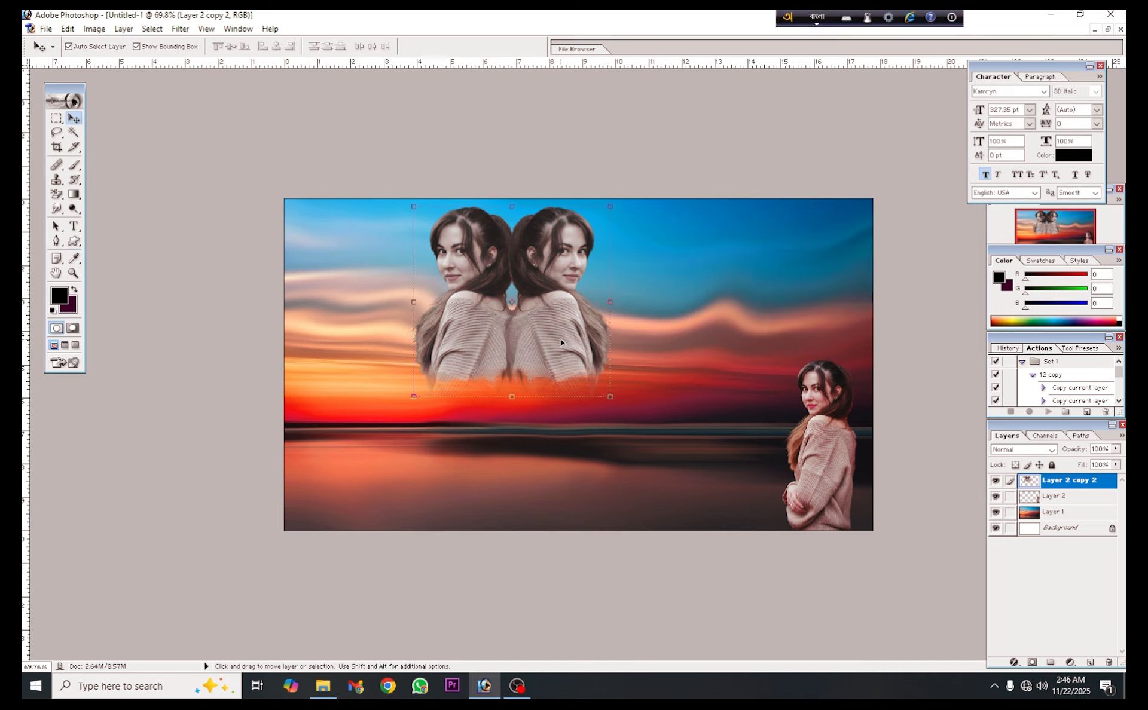
pyautogui.scroll(1, 695, 426)
pyautogui.scroll(-2, 586, 473)
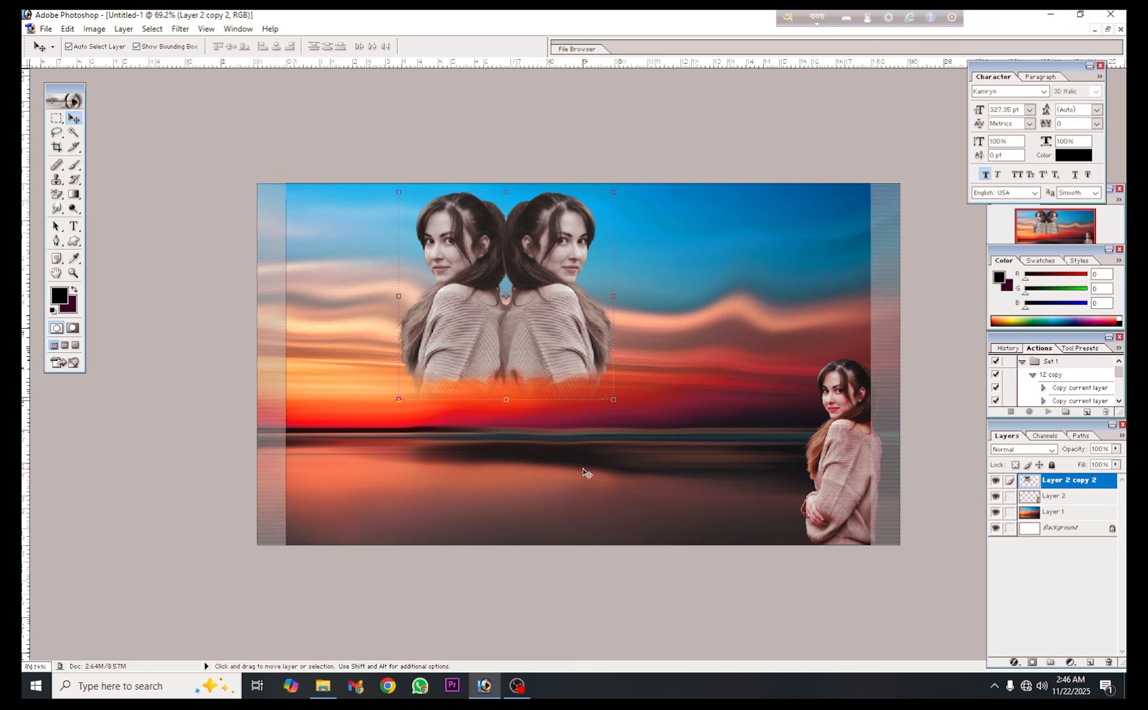
pyautogui.scroll(4, 585, 470)
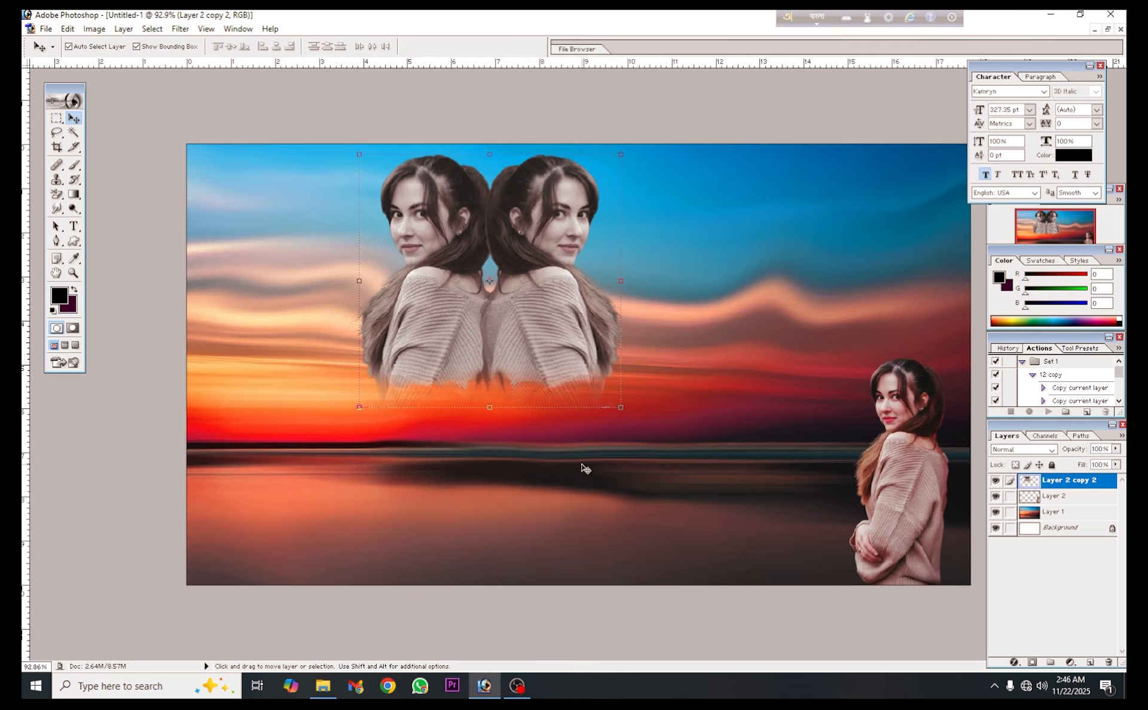
pyautogui.scroll(-1, 584, 468)
pyautogui.scroll(1, 584, 468)
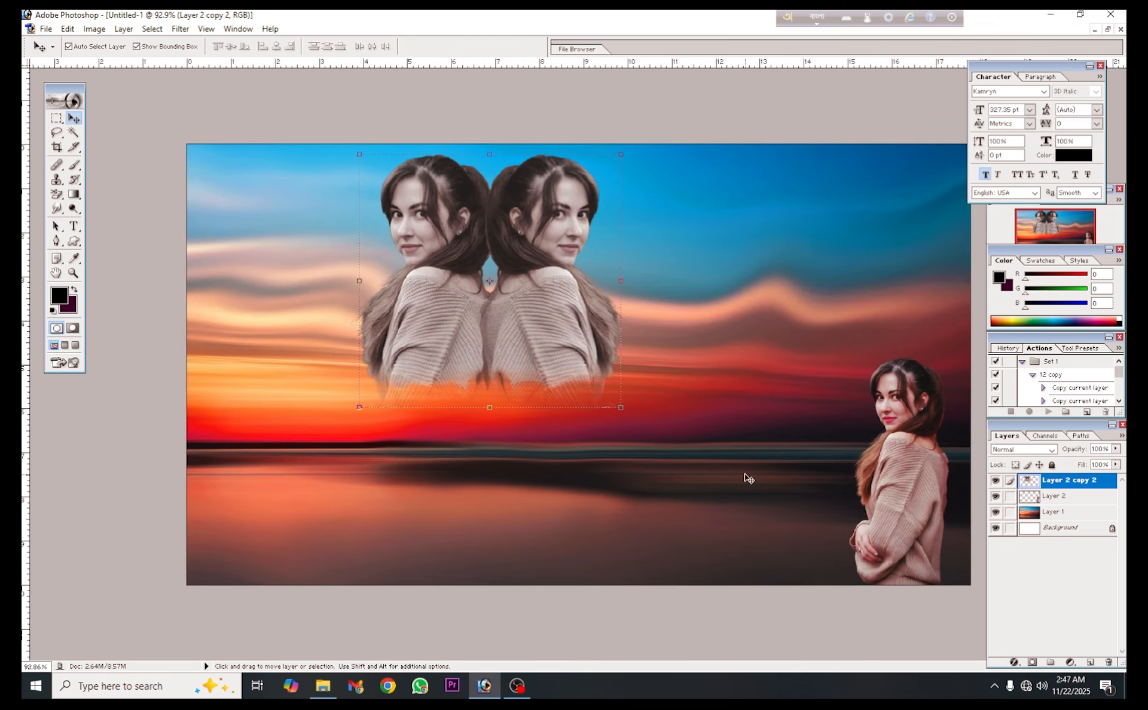